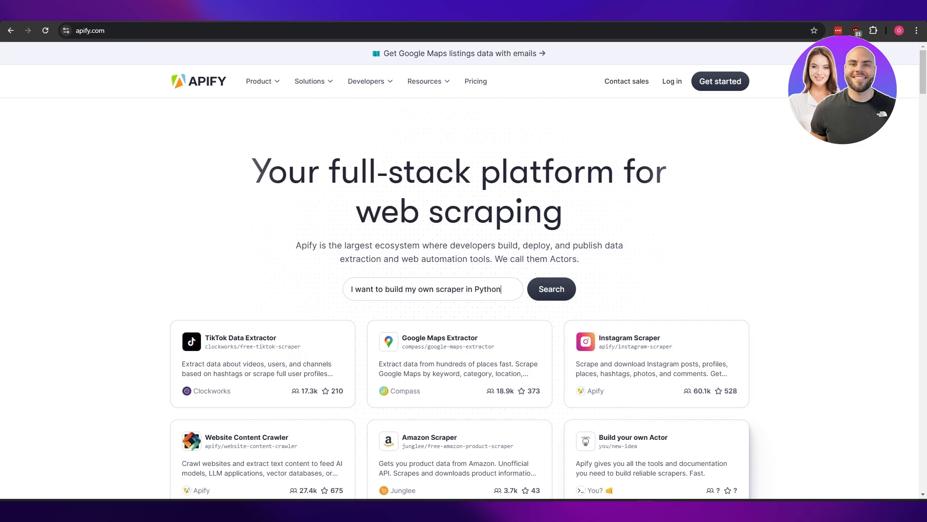
key("BackSpace")
key("BackSpace")
key("BackSpace")
key("BackSpace")
key("BackSpace")
key("BackSpace")
key("BackSpace")
key("BackSpace")
key("BackSpace")
key("BackSpace")
key("BackSpace")
key("BackSpace")
key("BackSpace")
key("BackSpace")
key("BackSpace")
key("BackSpace")
key("BackSpace")
key("BackSpace")
key("BackSpace")
key("BackSpace")
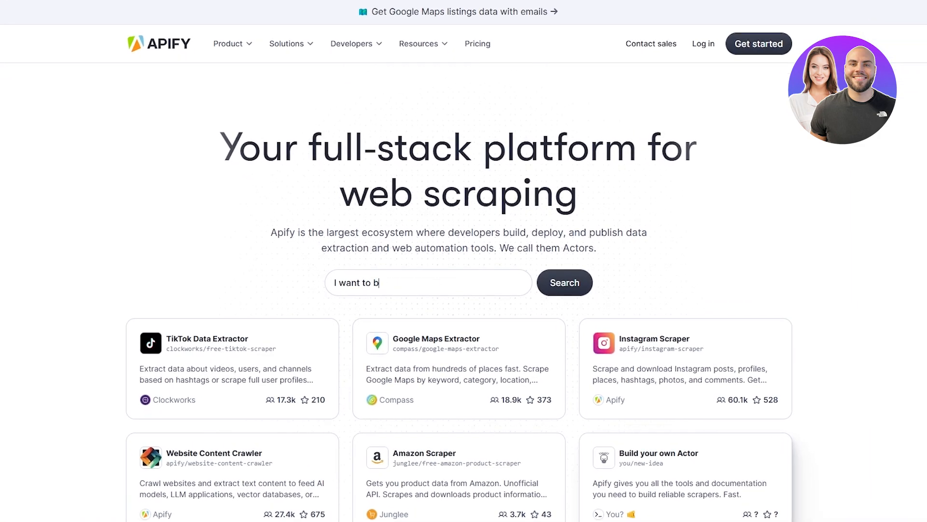
key("BackSpace")
type("Scrape")
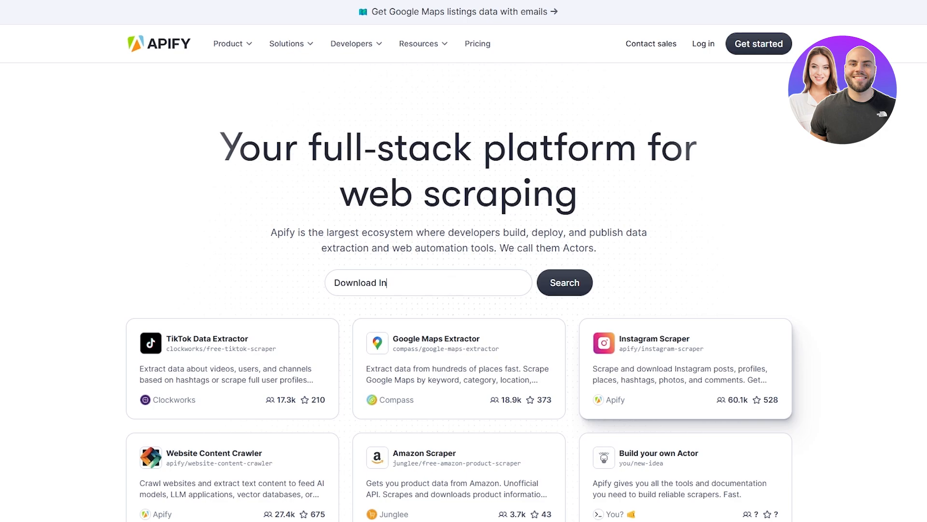
Review the homepage's featured scrapers, the marketplace, build-your-own and professional services offers, and the integrations section.
scroll(916, 134, "down", 8)
scroll(482, 251, "up", 7)
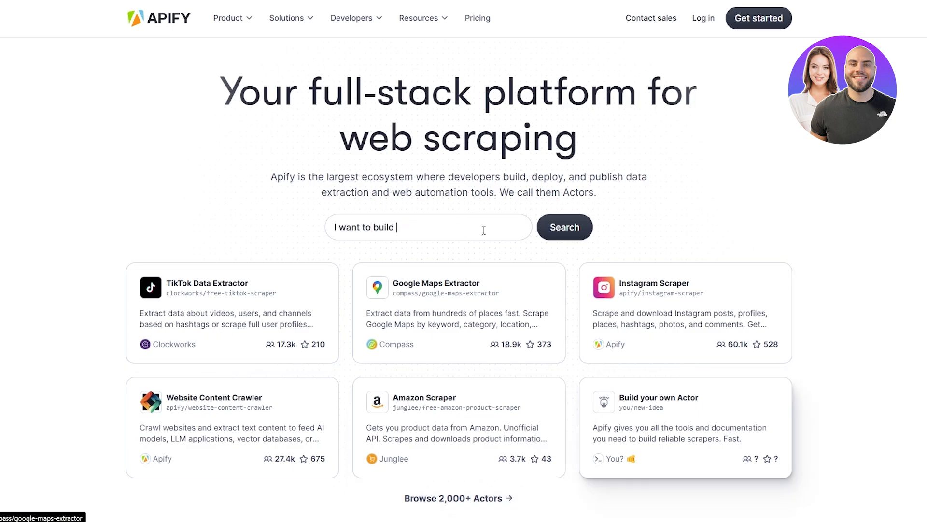
scroll(205, 134, "down", 15)
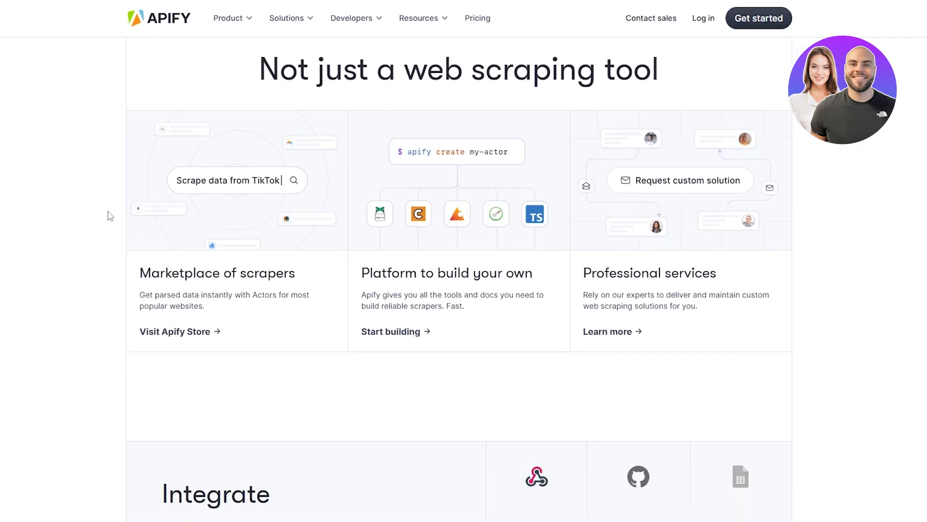
scroll(290, 222, "up", 2)
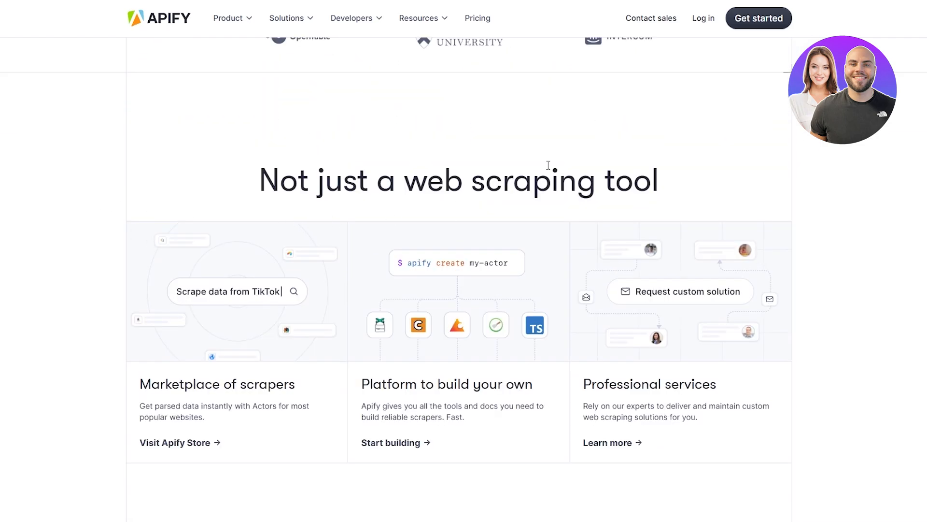
scroll(361, 374, "down", 2)
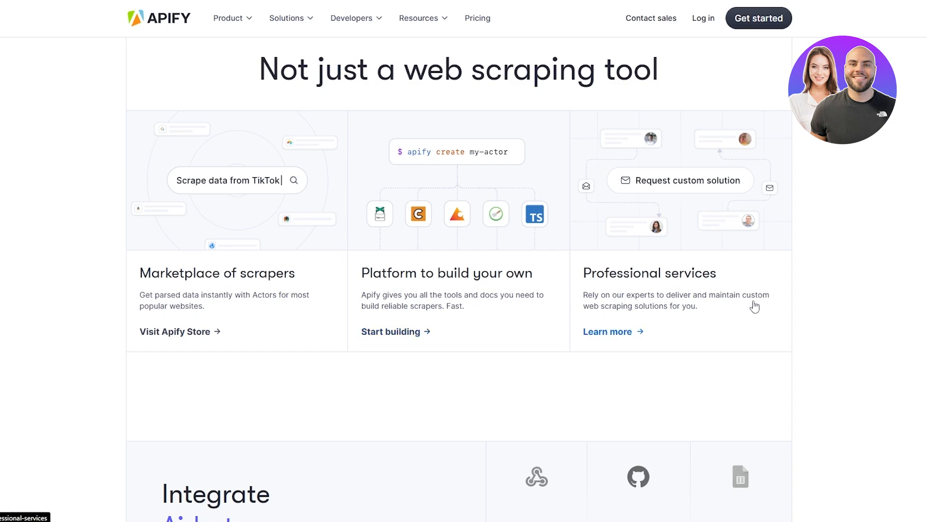
scroll(788, 259, "down", 5)
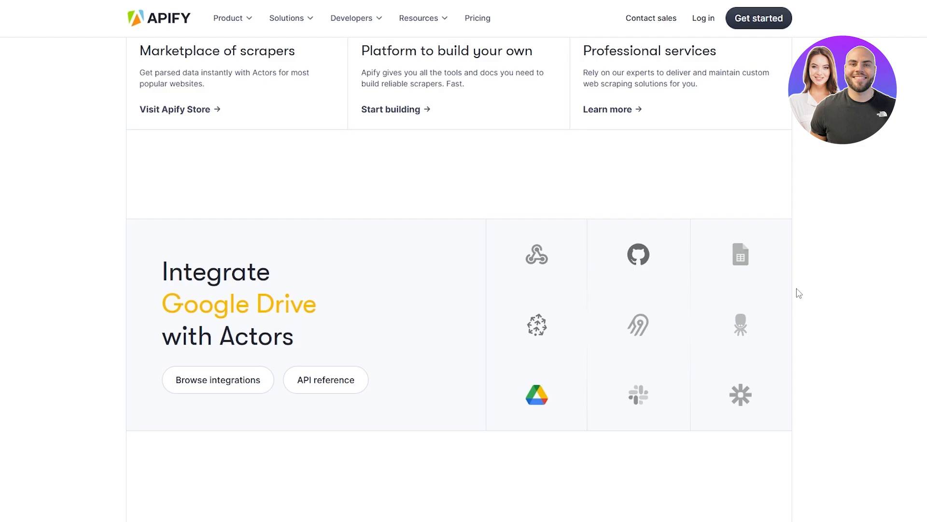
scroll(798, 293, "down", 1)
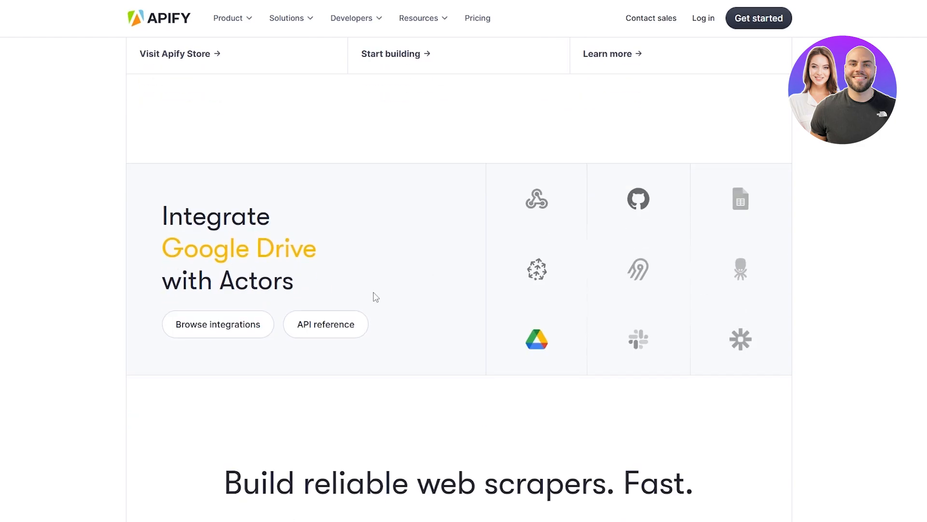
scroll(708, 289, "down", 5)
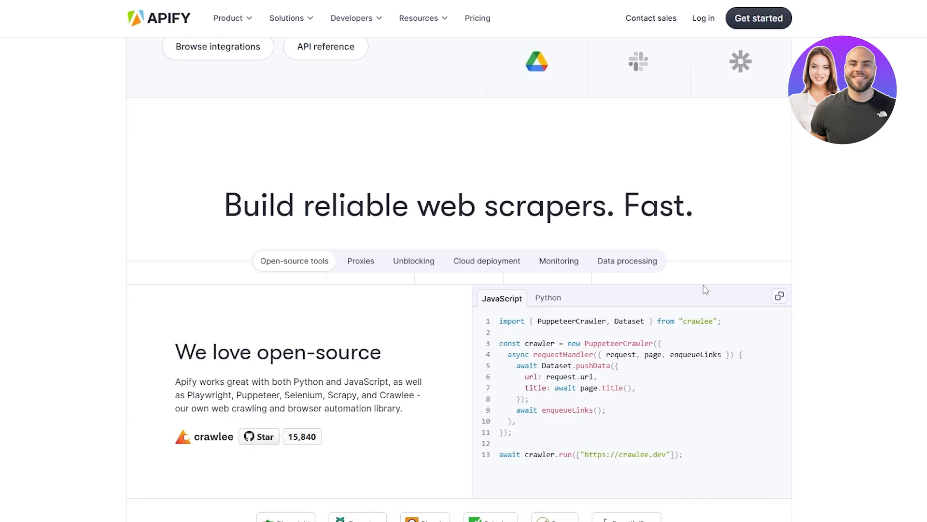
Review the rest of the homepage, from open-source tools and learning resources to the enterprise platform section and footer links.
left_click_drag(291, 214, 926, 209)
scroll(292, 225, "down", 10)
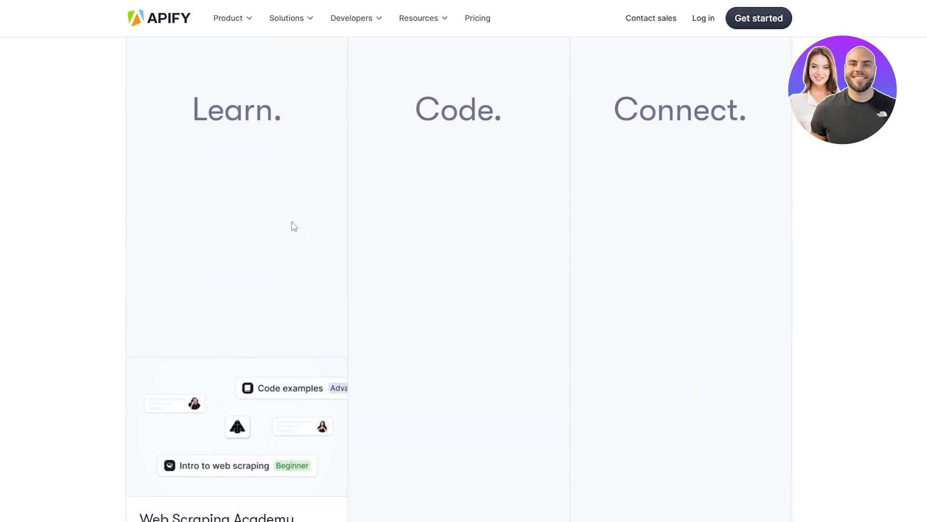
scroll(772, 377, "down", 10)
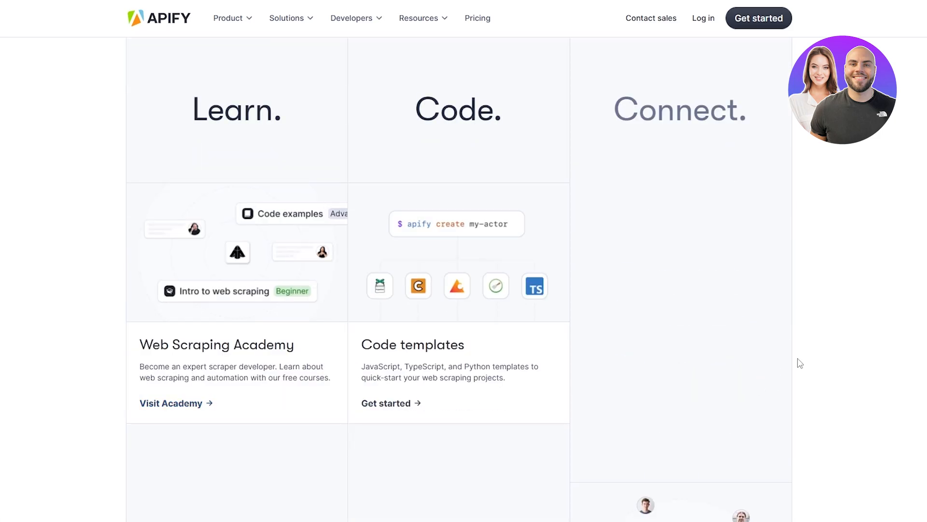
scroll(796, 364, "down", 1)
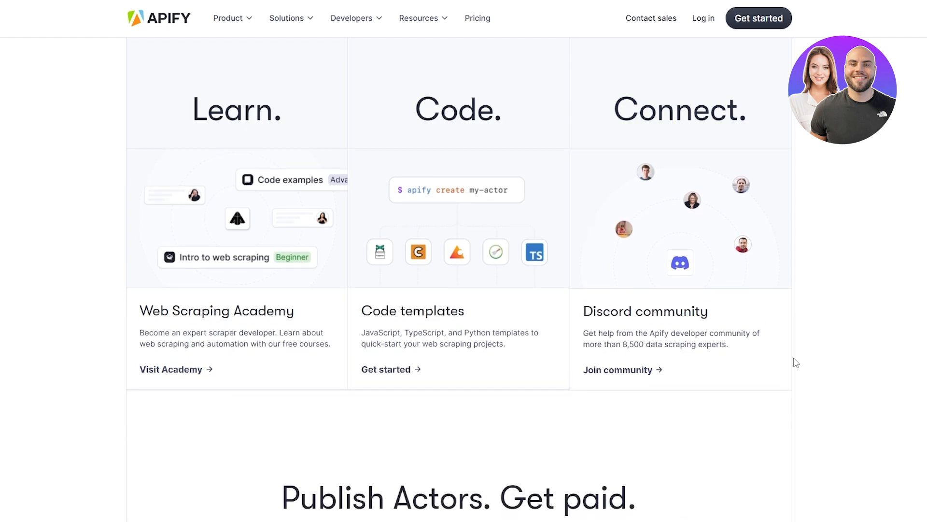
scroll(797, 360, "down", 5)
scroll(798, 357, "down", 10)
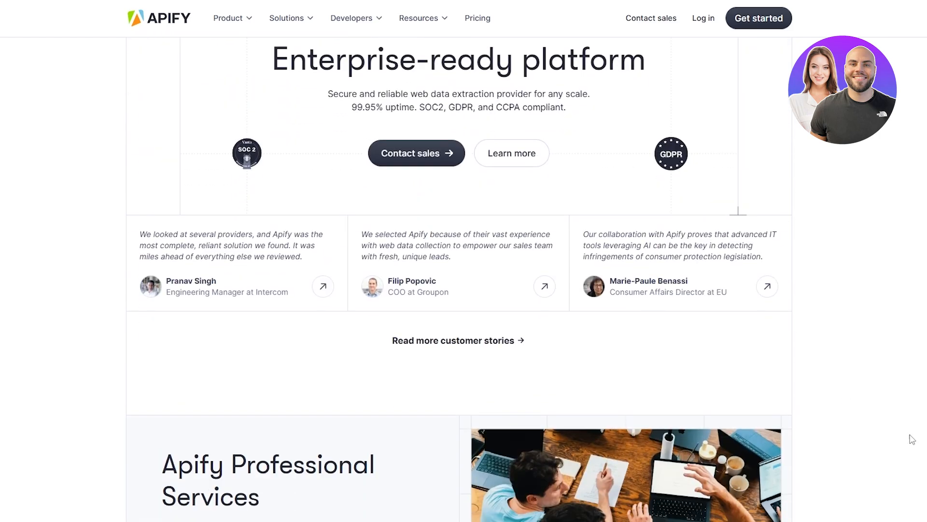
scroll(909, 437, "down", 10)
scroll(464, 290, "down", 4)
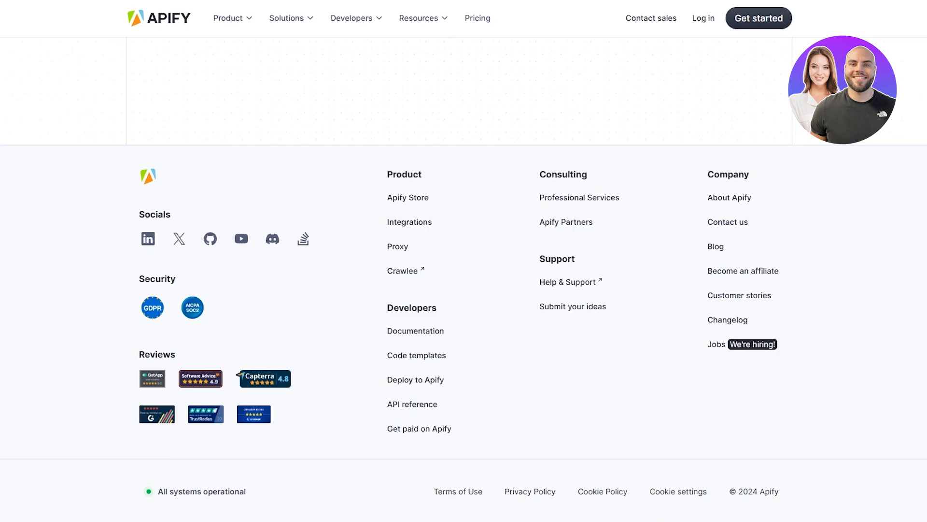
scroll(464, 289, "up", 5)
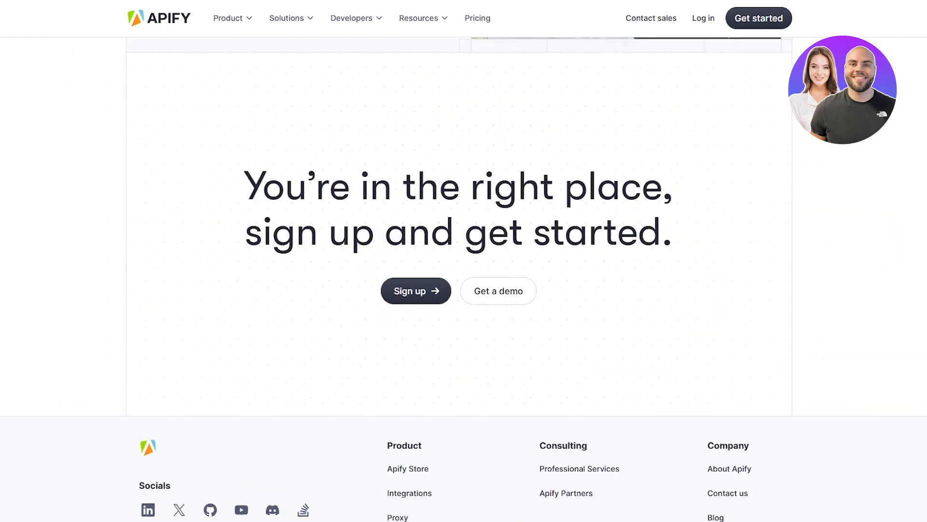
Open the account registration page and sign up with Google.
left_click(746, 23)
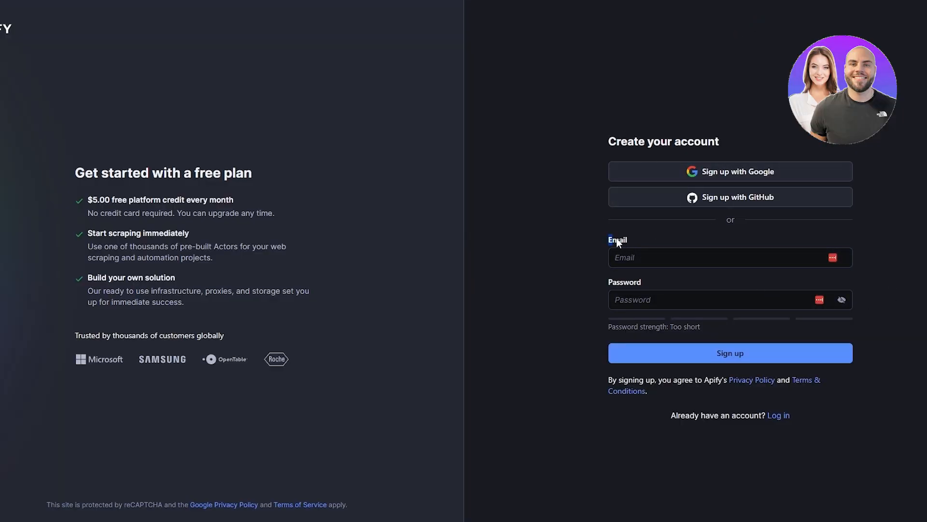
left_click_drag(604, 239, 629, 240)
left_click_drag(619, 282, 641, 282)
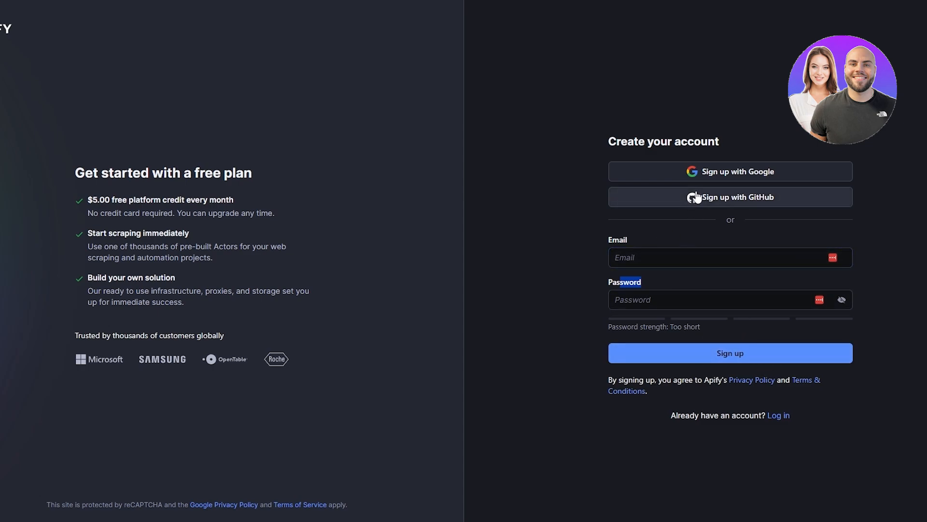
left_click(748, 173)
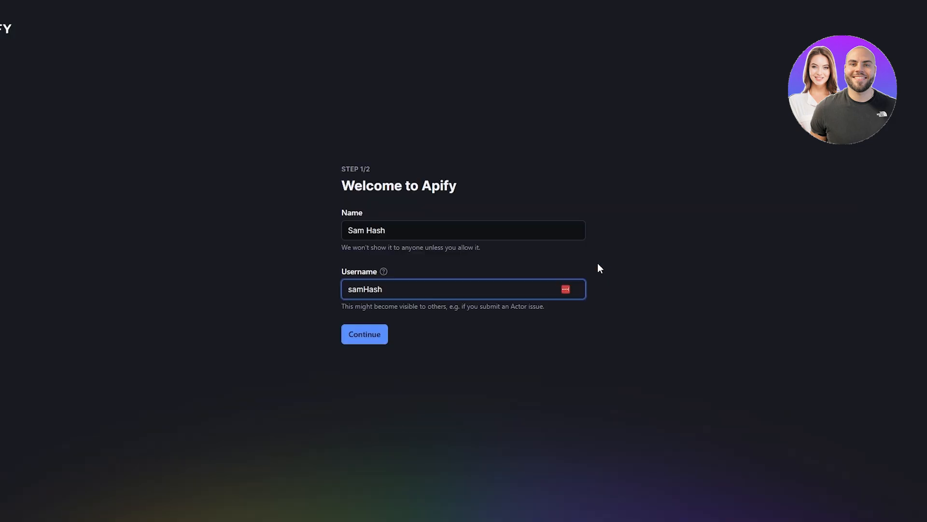
Submit the welcome form with the account holder's name and a username in lowercase.
left_click(574, 95)
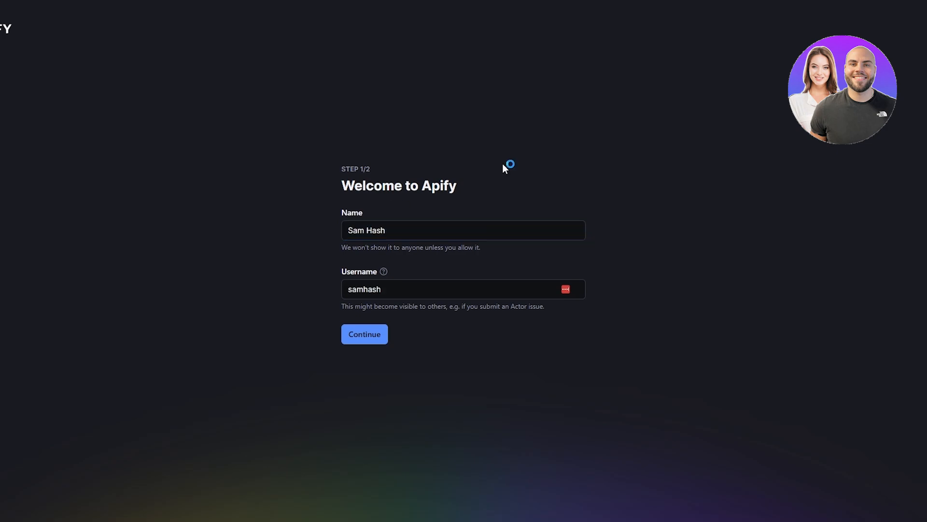
left_click_drag(341, 189, 471, 197)
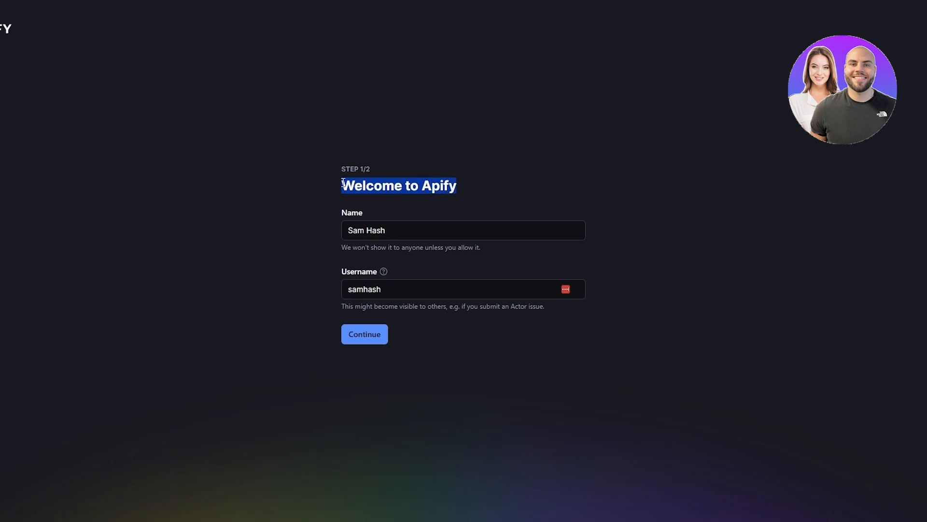
left_click(650, 210)
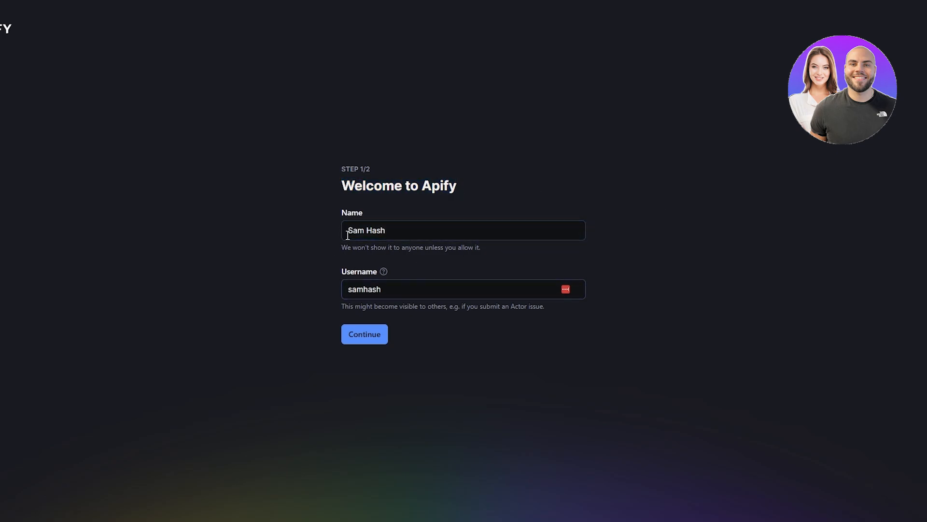
left_click(370, 334)
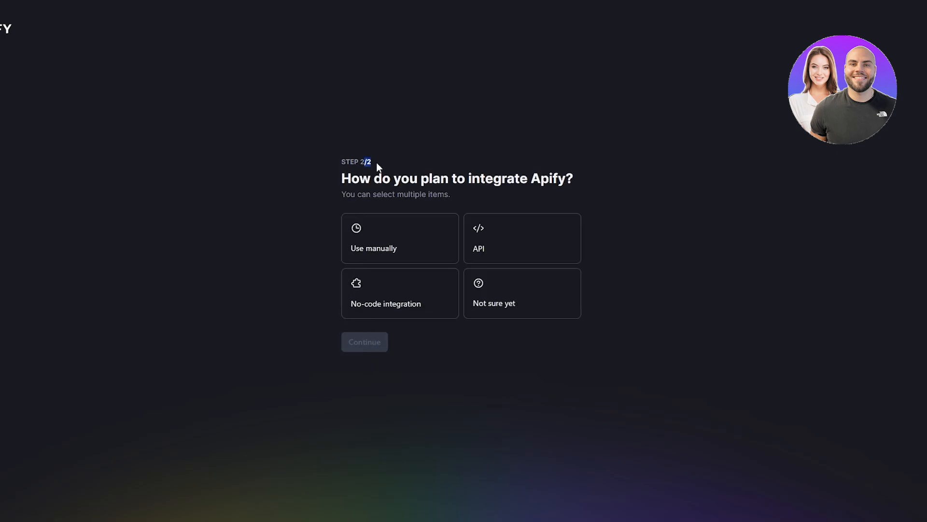
Answer the question about planned Apify integration with "Not sure yet" and finish the onboarding.
left_click_drag(392, 194, 543, 180)
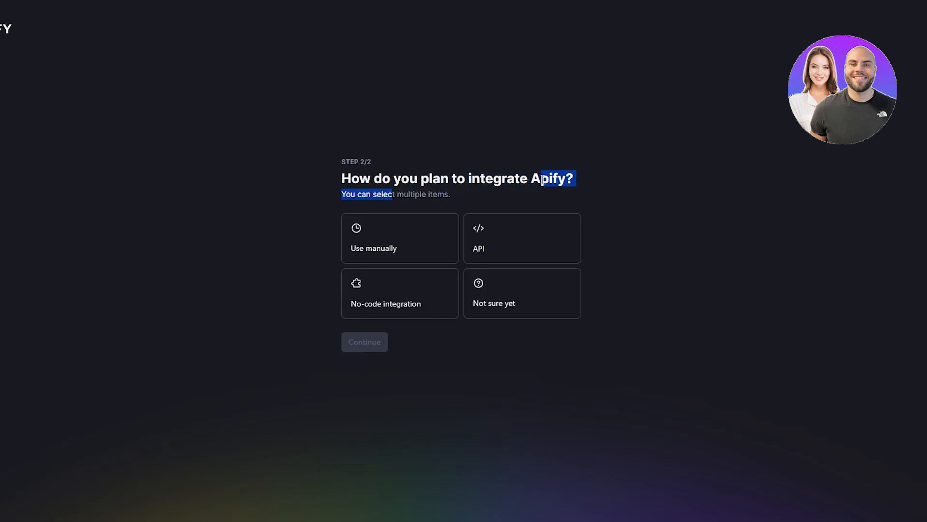
left_click(613, 233)
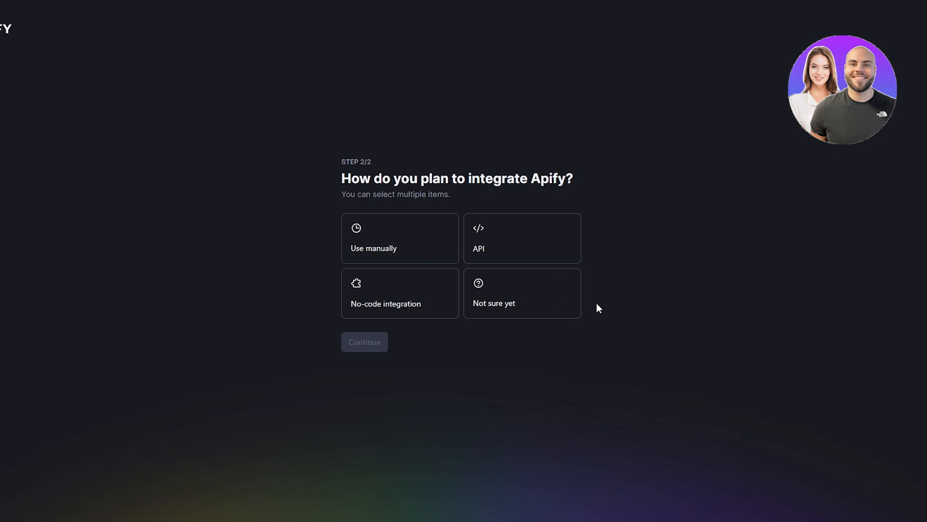
left_click(508, 311)
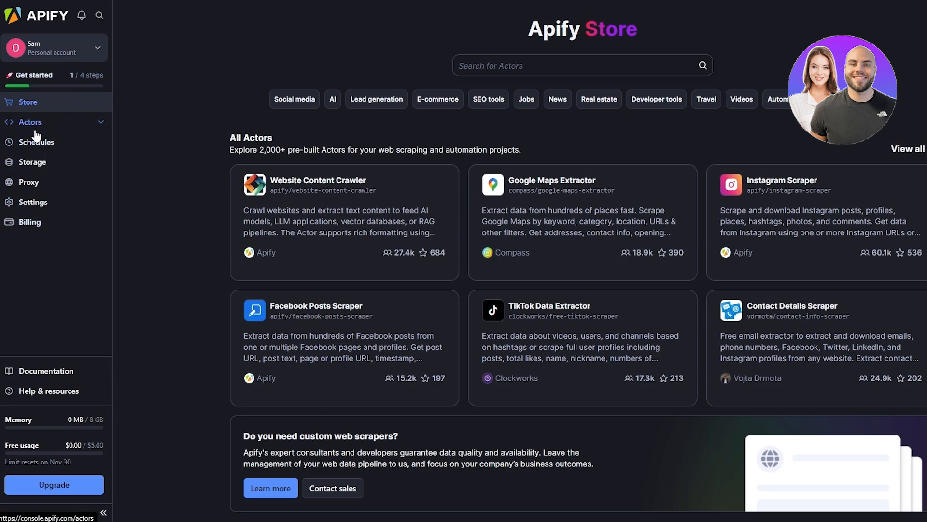
Look at the Actors section and the Store, and open the Get started guide without its welcome tour.
left_click(98, 122)
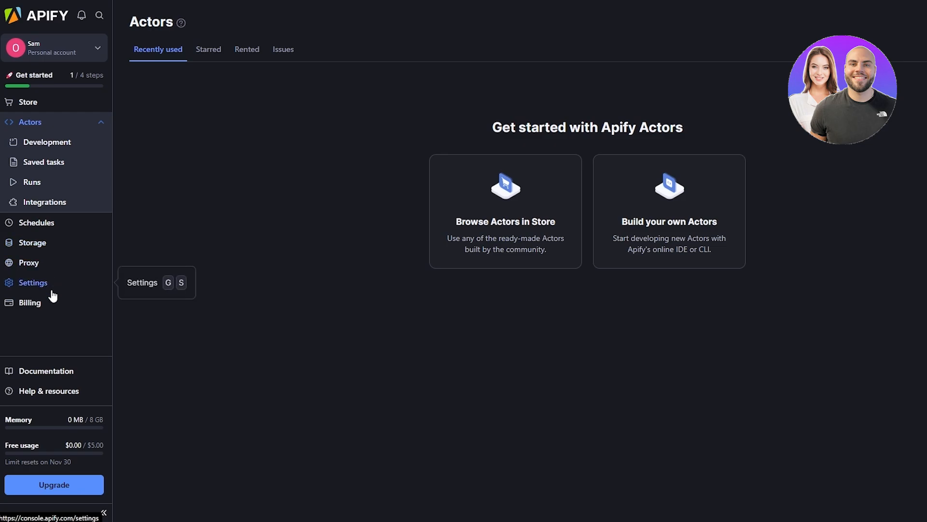
left_click(36, 102)
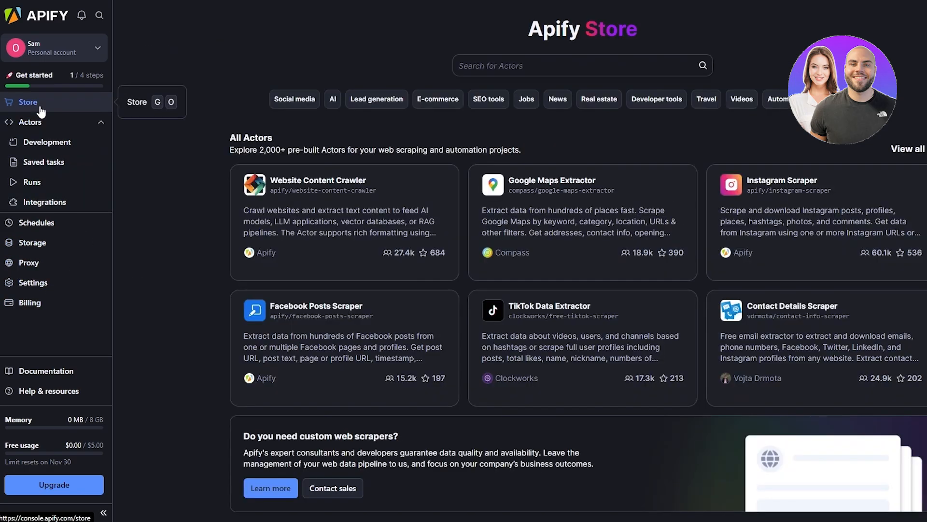
left_click(43, 76)
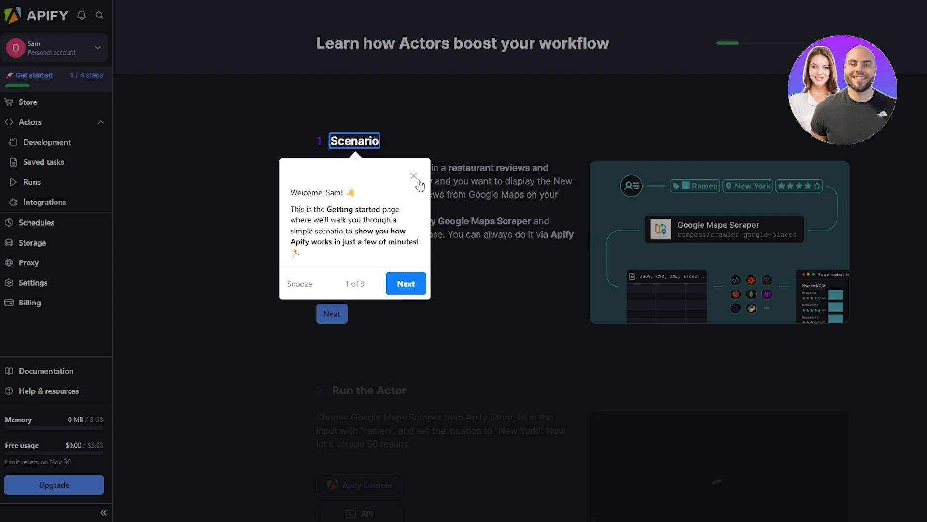
left_click(416, 178)
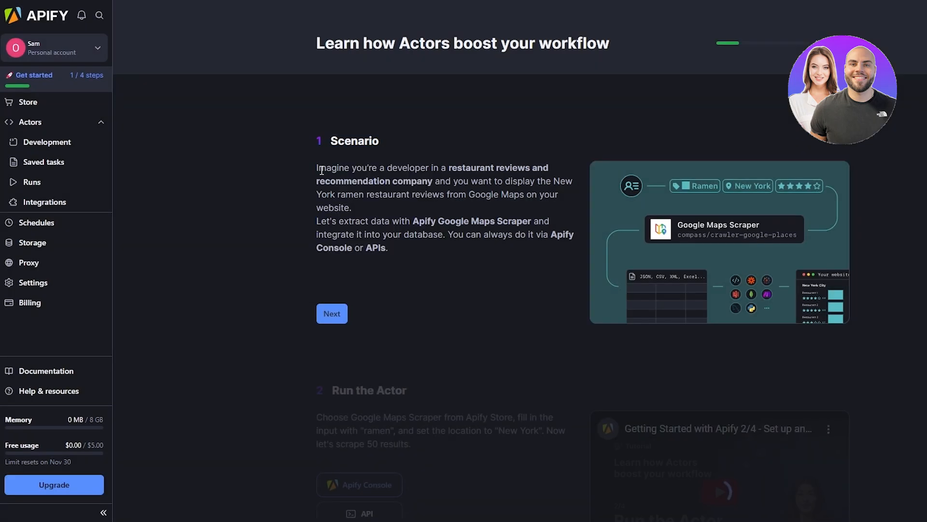
Read the guide's Scenario about extracting restaurant reviews from Google Maps and advance to "Run the Actor".
left_click_drag(317, 168, 389, 177)
left_click_drag(447, 168, 540, 206)
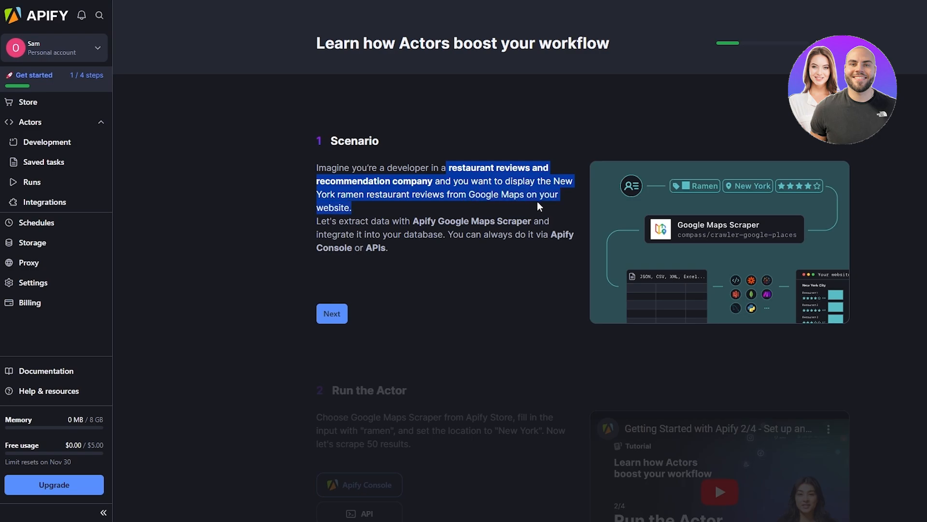
left_click_drag(373, 215, 356, 244)
left_click(425, 284)
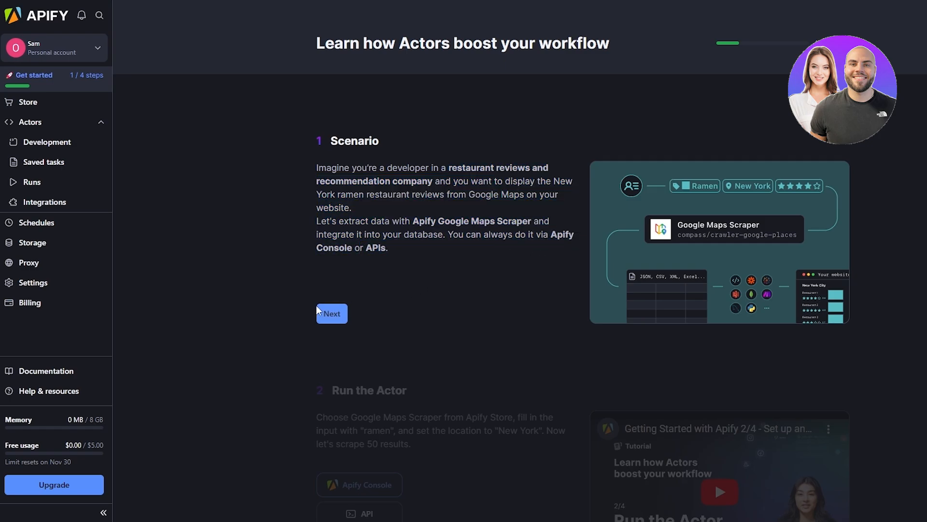
left_click(332, 313)
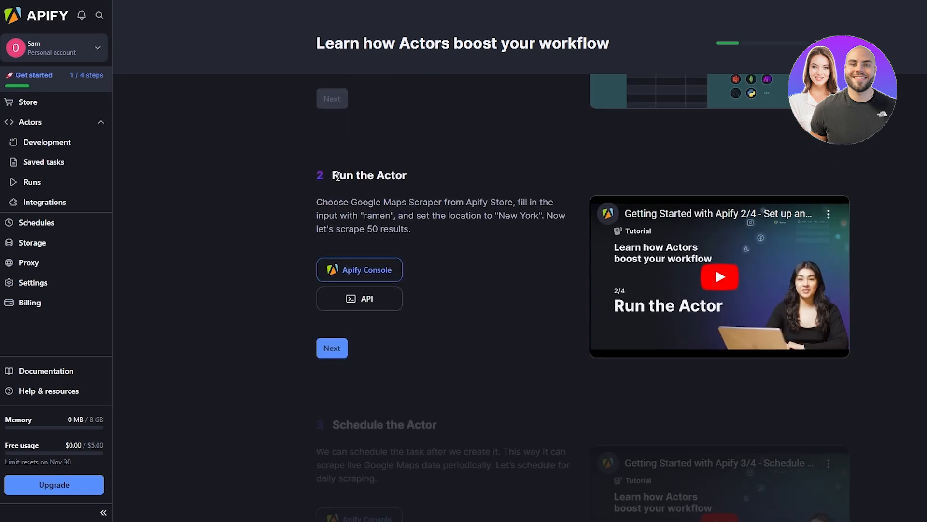
Read the "Run the Actor" and "Schedule the Actor" sections and advance the guide to "Integrate your data".
left_click_drag(318, 202, 423, 233)
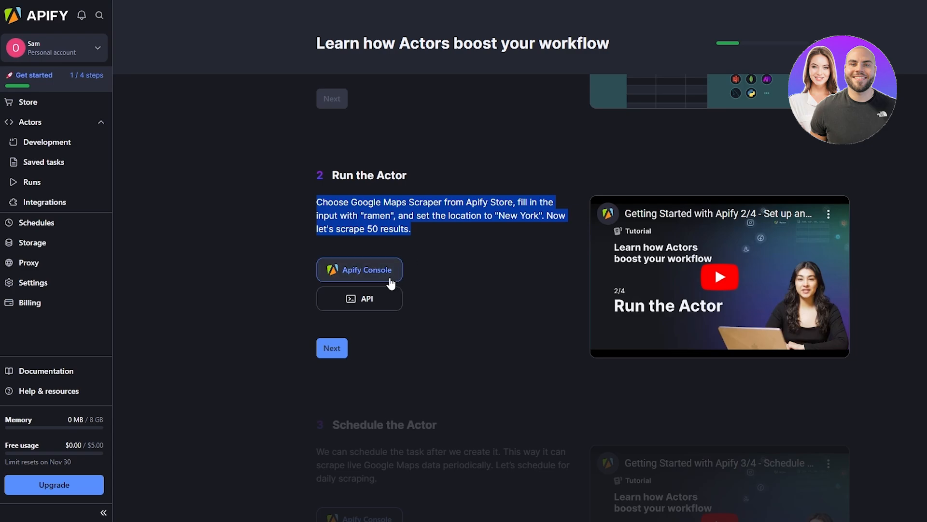
left_click(332, 348)
left_click_drag(333, 175, 453, 186)
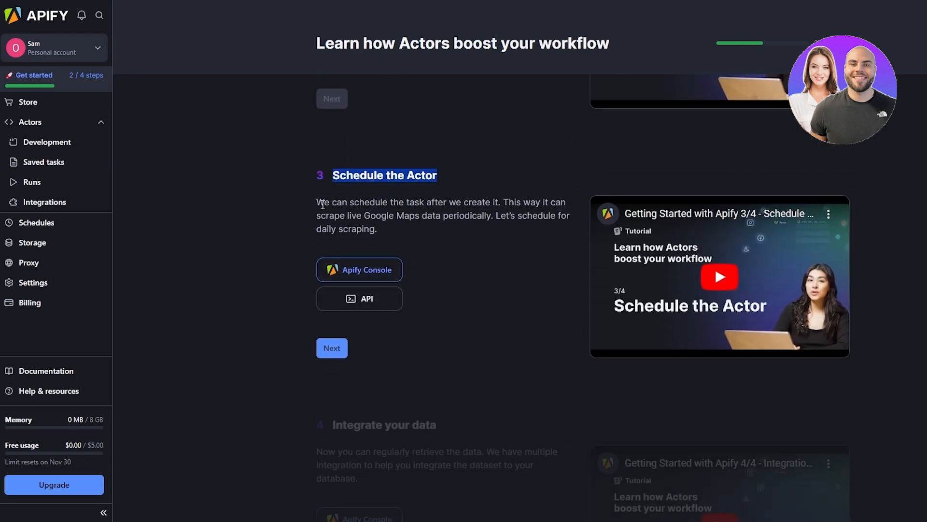
left_click_drag(322, 205, 475, 222)
left_click(331, 348)
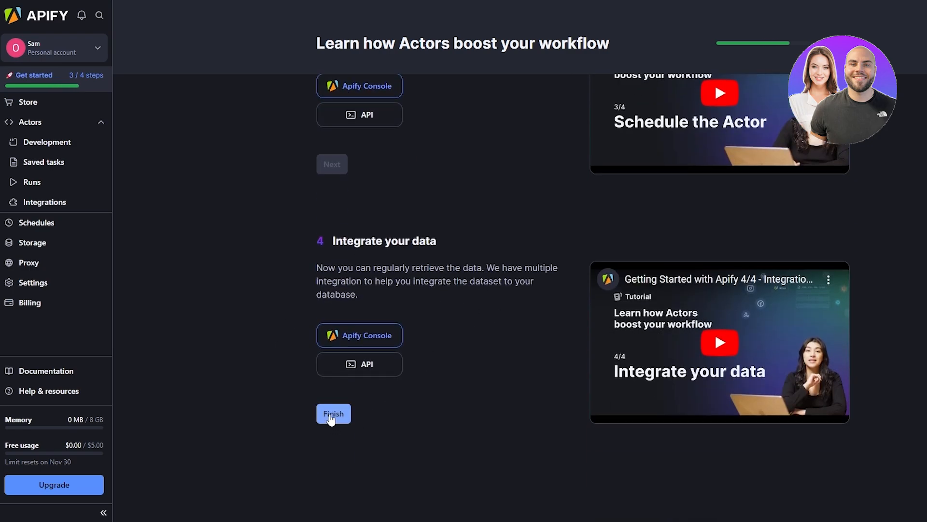
Finish the Get started guide and open the Instagram Scraper Actor from the Store.
left_click(333, 414)
scroll(263, 154, "up", 10)
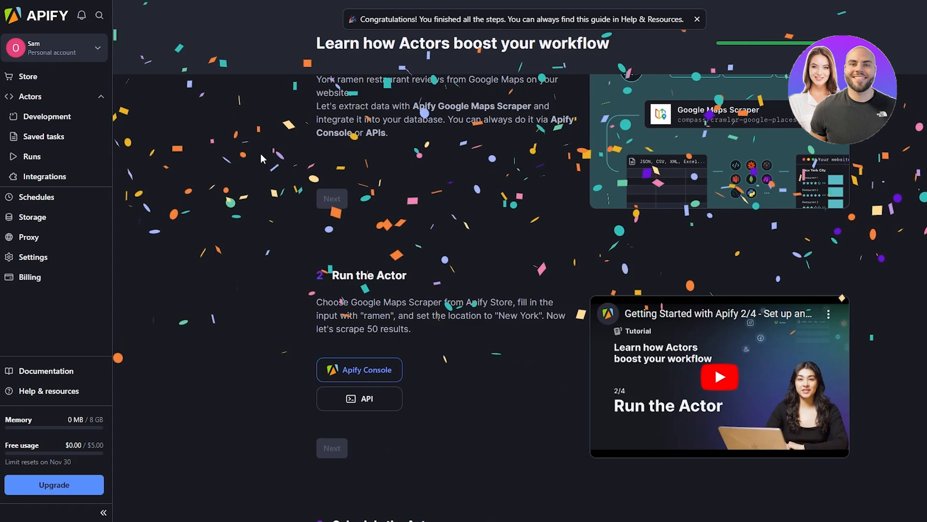
left_click(29, 78)
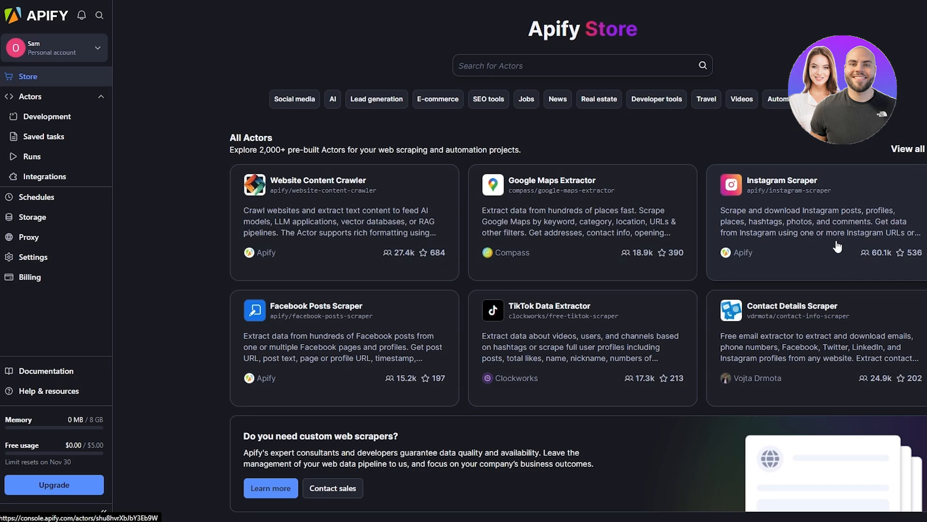
left_click(824, 264)
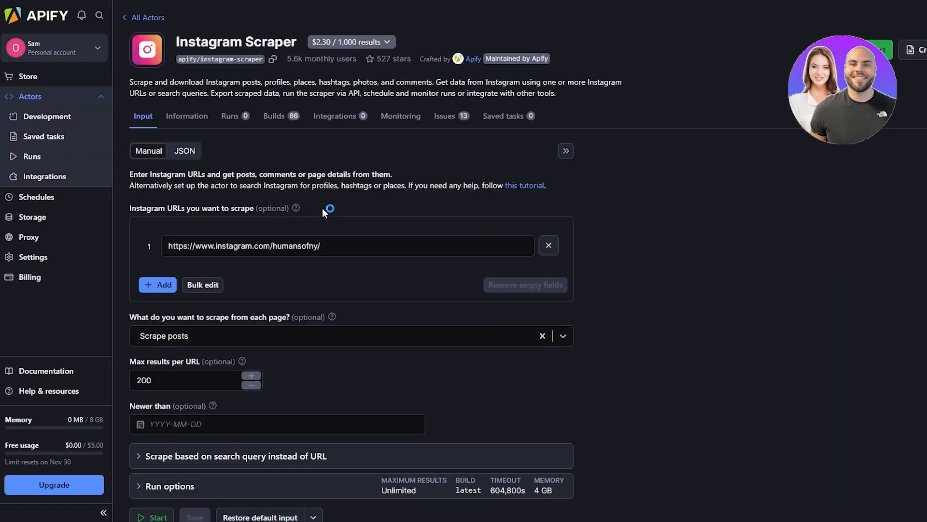
Look over the Instagram Scraper's pricing and its input settings for URLs, scrape type, maximum results and "Newer than" date.
left_click_drag(318, 44, 366, 51)
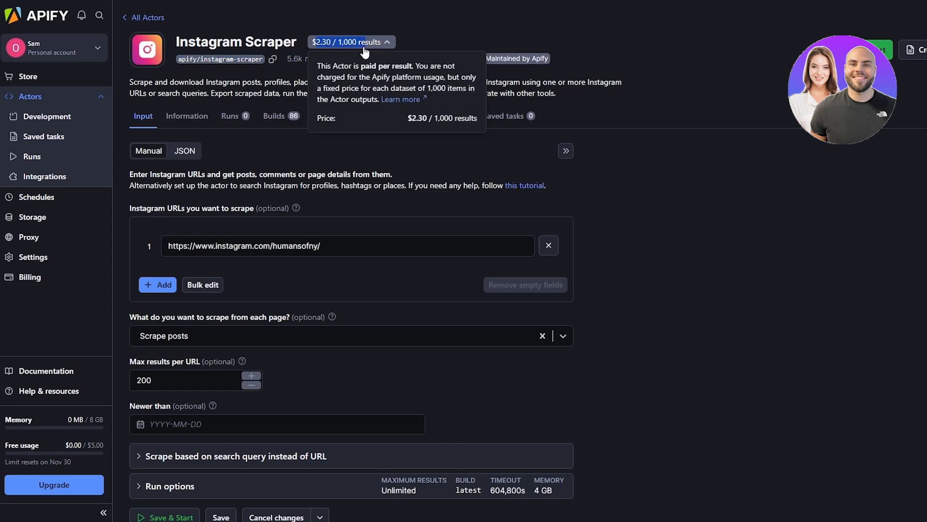
left_click(327, 246)
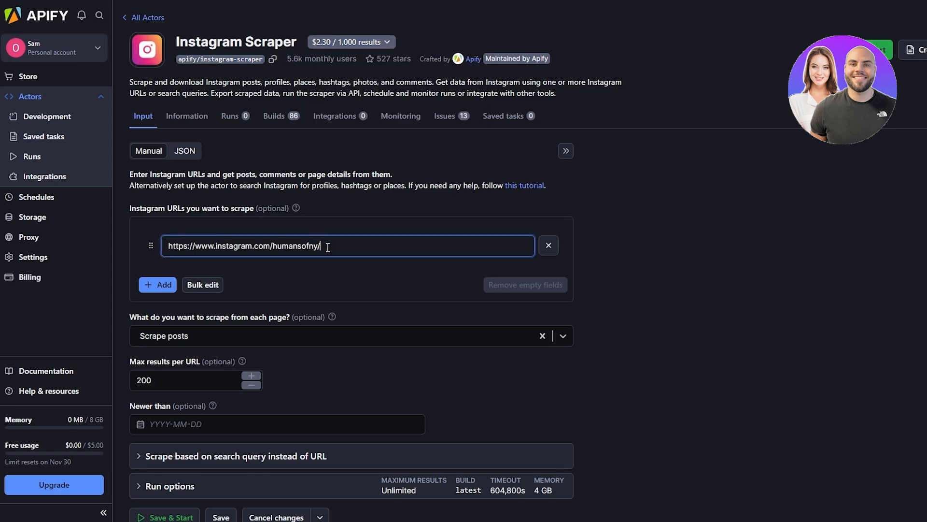
left_click(207, 342)
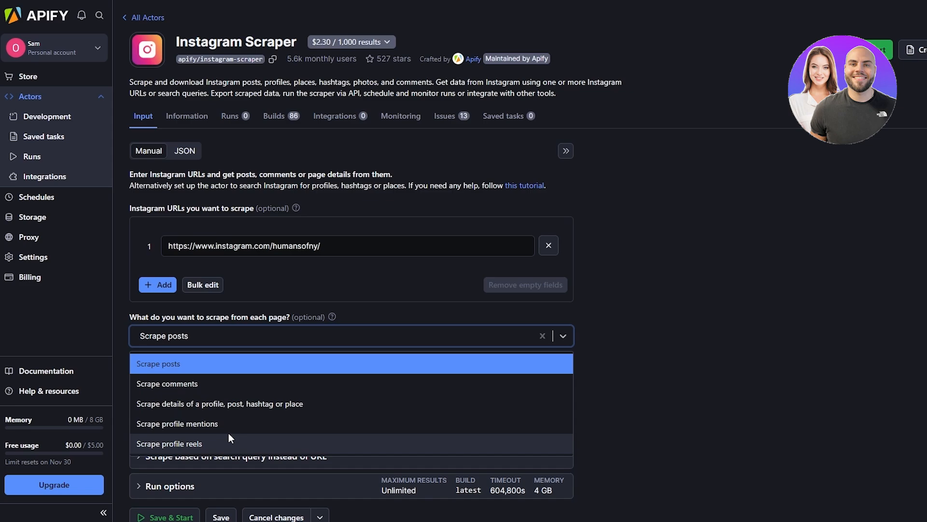
left_click(191, 336)
scroll(186, 336, "down", 1)
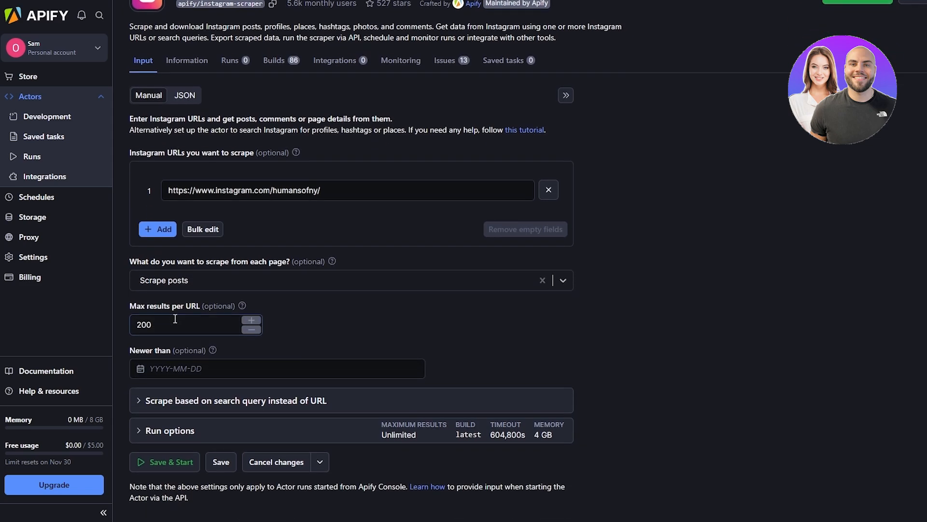
left_click(174, 319)
scroll(177, 368, "down", 1)
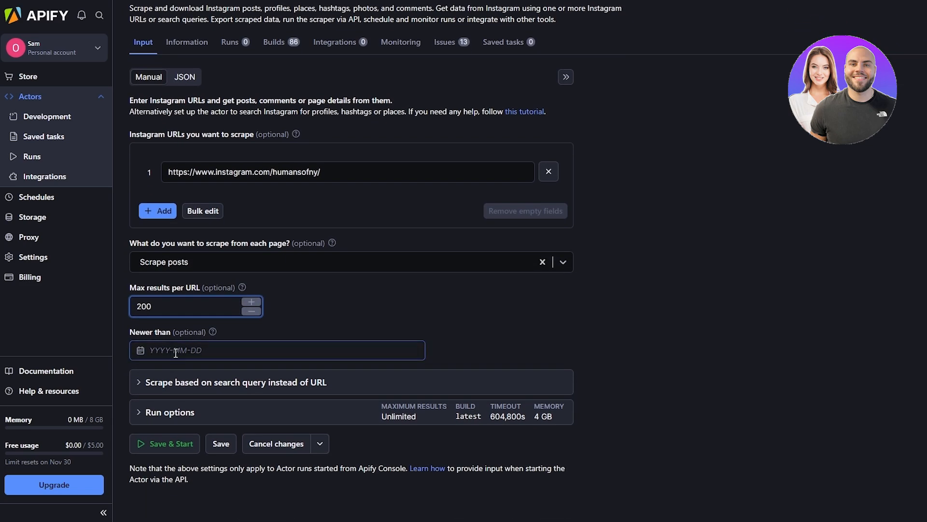
left_click(170, 354)
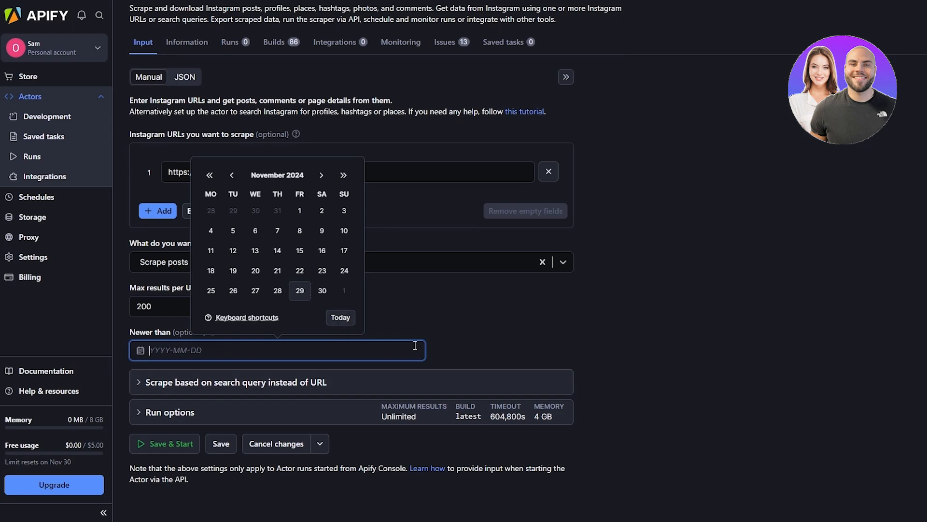
left_click(800, 281)
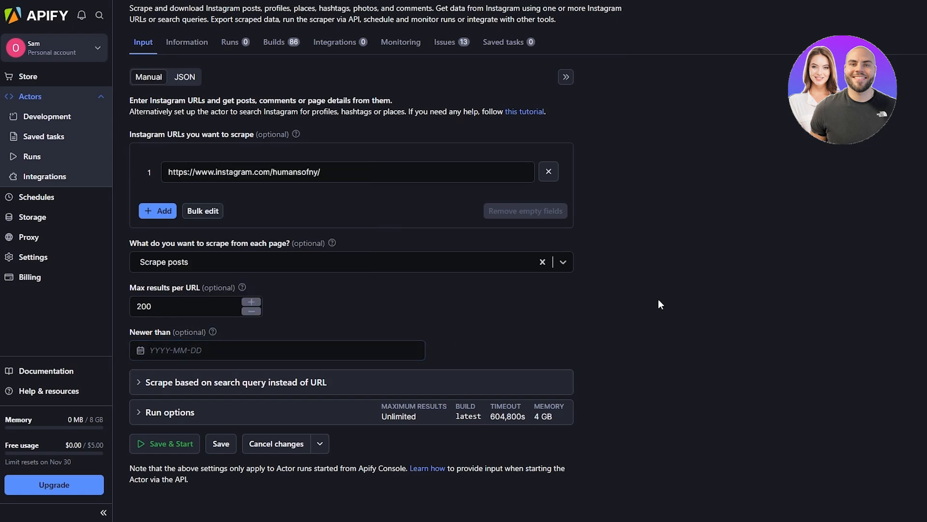
Look inside the "Run options" and "Scrape based on search query instead of URL" sections of the Actor's input.
left_click(162, 414)
left_click(162, 414)
left_click(160, 393)
left_click(158, 393)
scroll(602, 353, "up", 2)
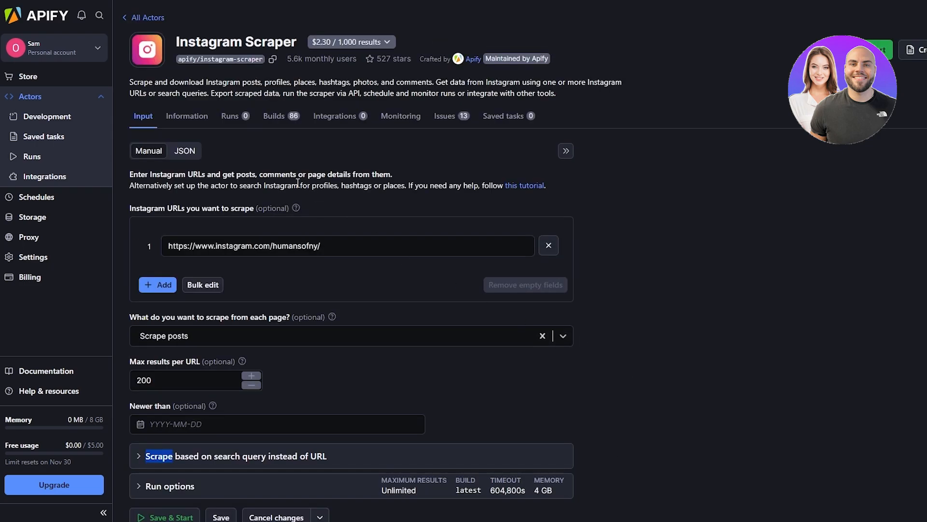
scroll(297, 182, "down", 2)
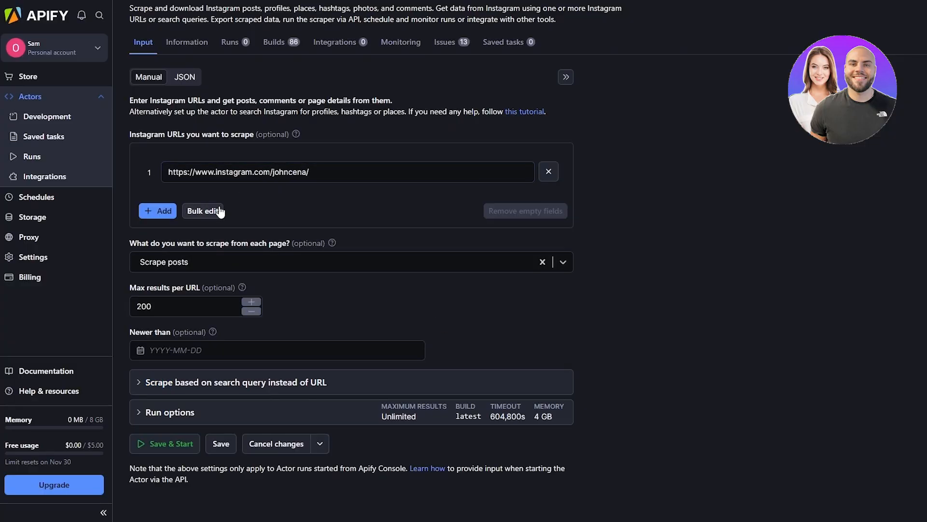
left_click(195, 261)
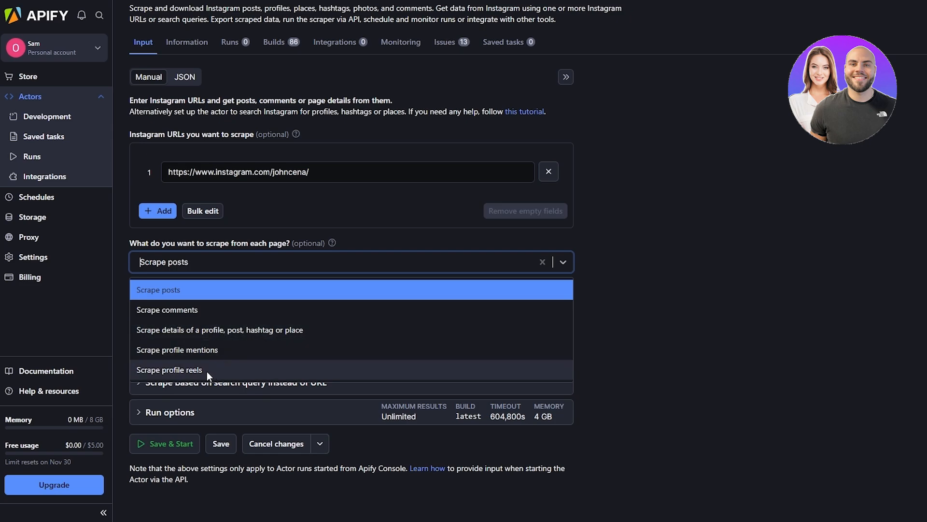
left_click(192, 290)
left_click(192, 311)
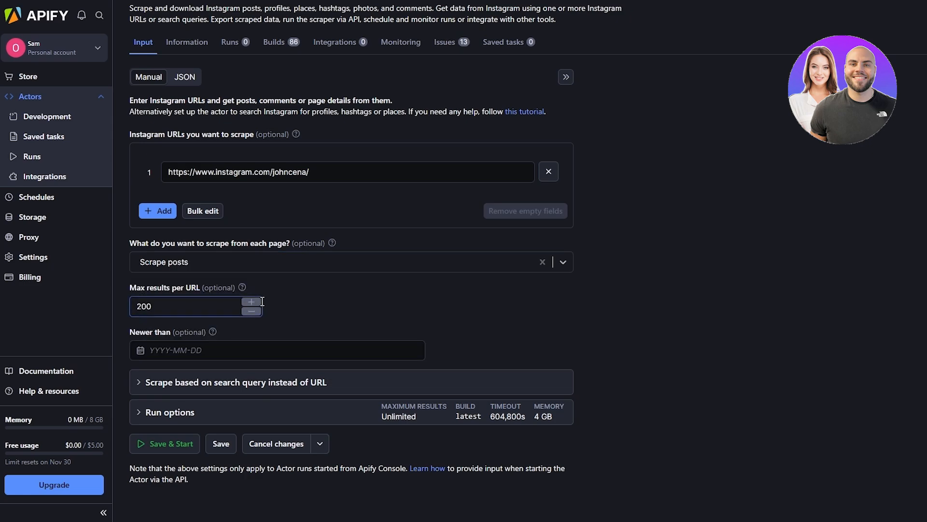
Set the "Newer than" date to 2024-10-01.
left_click(218, 349)
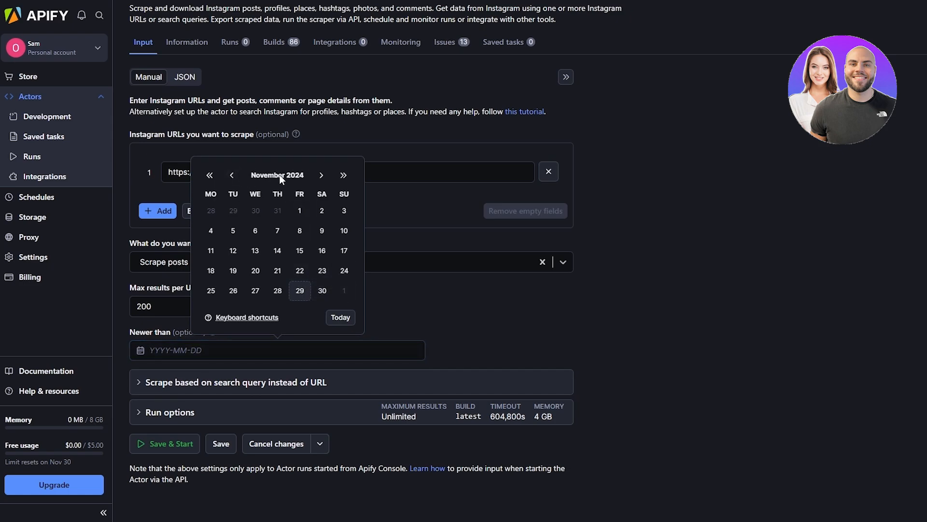
left_click(232, 175)
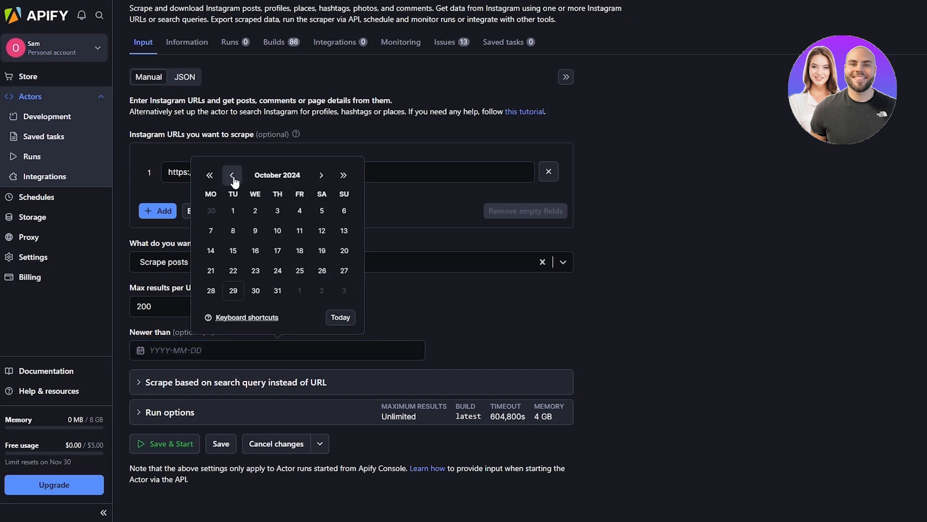
left_click(232, 210)
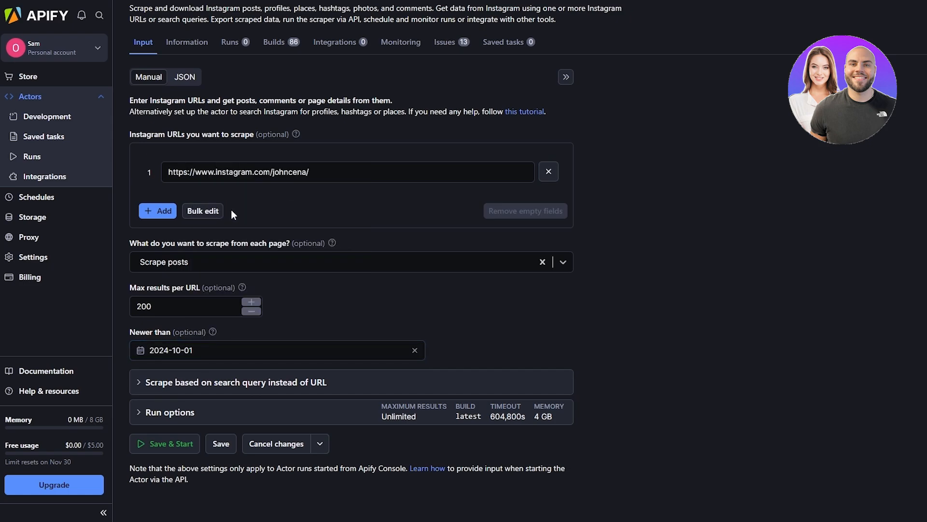
Look through the options for scraping based on a search query and collapse that section again.
left_click(173, 383)
scroll(174, 384, "down", 4)
left_click(180, 191)
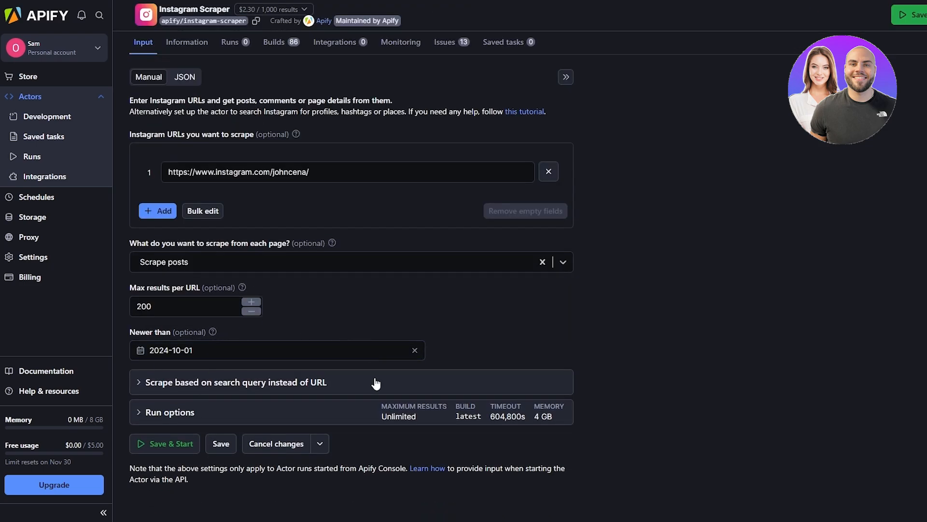
Save and start the Instagram Scraper run and check its duration and price.
left_click(164, 453)
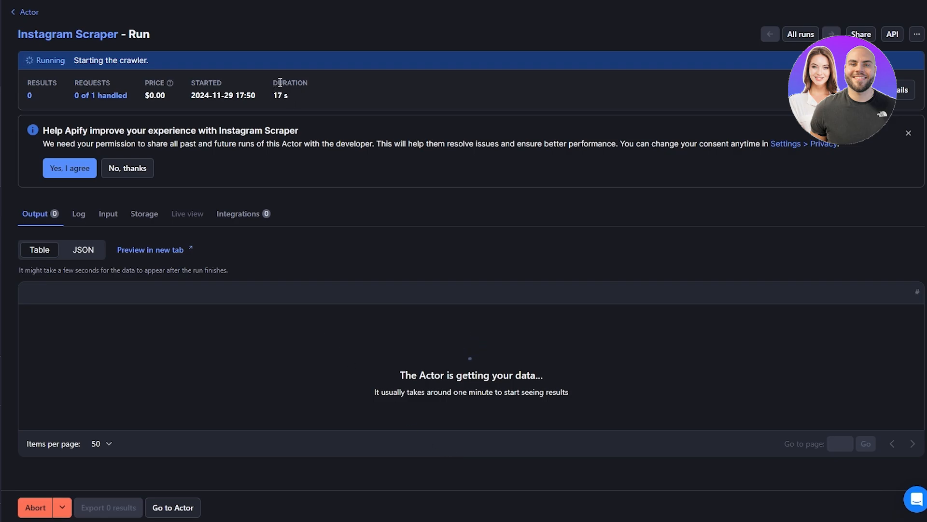
left_click_drag(274, 83, 303, 84)
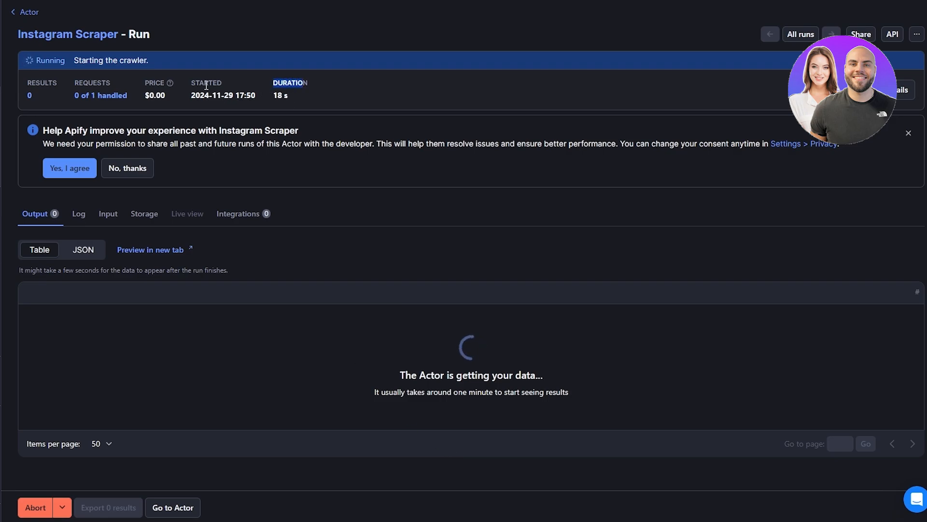
left_click_drag(149, 84, 160, 84)
left_click(171, 85)
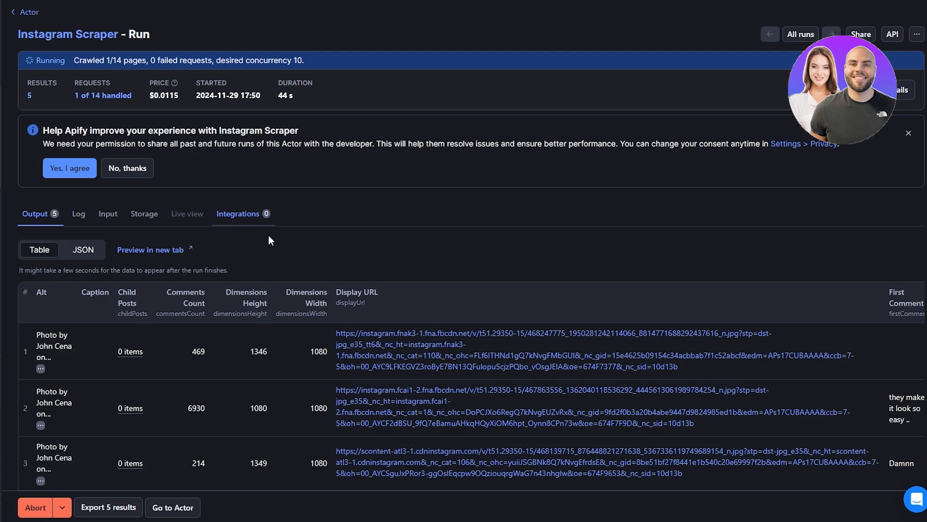
Examine the scraped posts in the run's output table, including comment counts, image dimensions and display URLs.
scroll(269, 261, "down", 2)
scroll(401, 432, "down", 3)
scroll(395, 433, "up", 3)
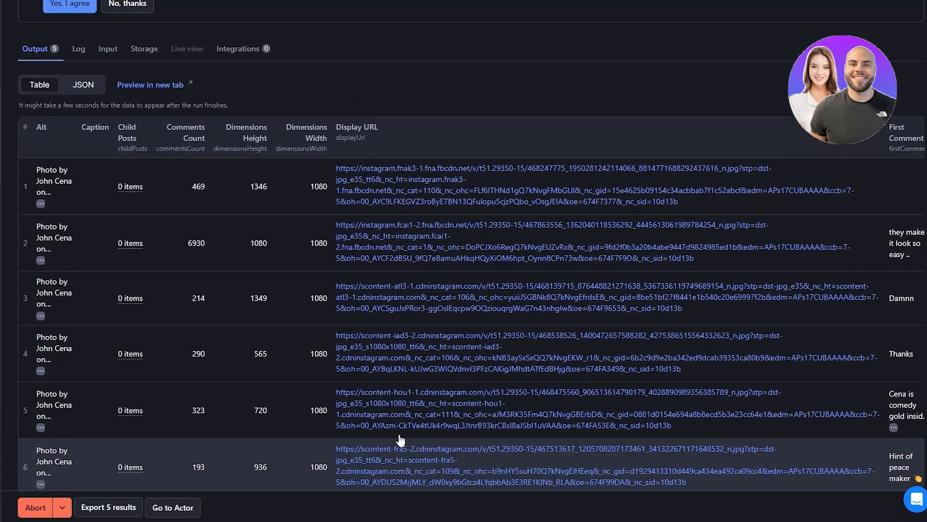
scroll(456, 479, "up", 2)
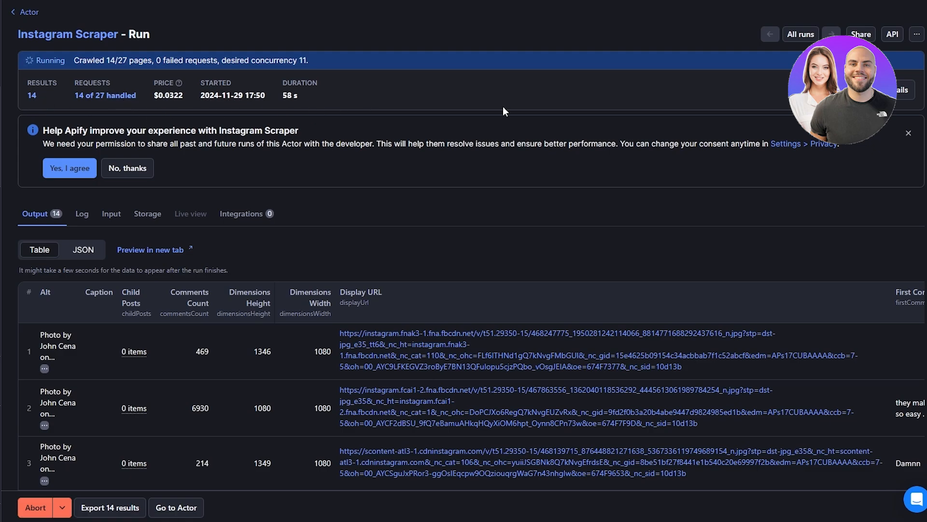
scroll(442, 246, "down", 3)
scroll(162, 309, "down", 5)
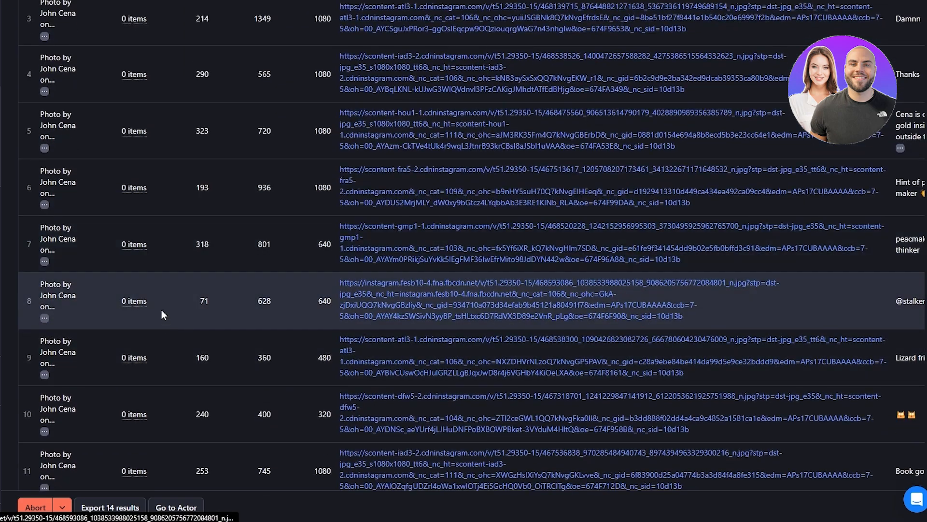
scroll(178, 68, "up", 2)
scroll(178, 69, "up", 3)
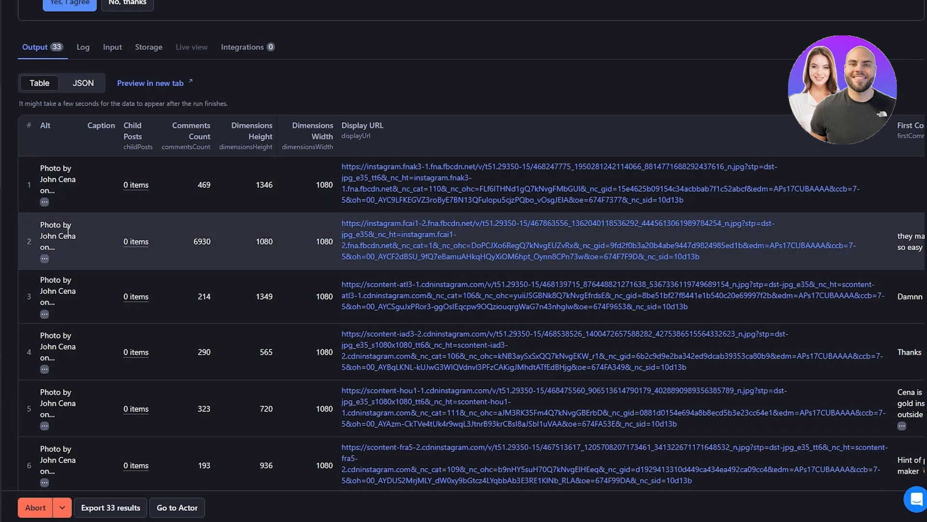
scroll(58, 242, "down", 2)
scroll(84, 170, "up", 2)
scroll(96, 306, "down", 6)
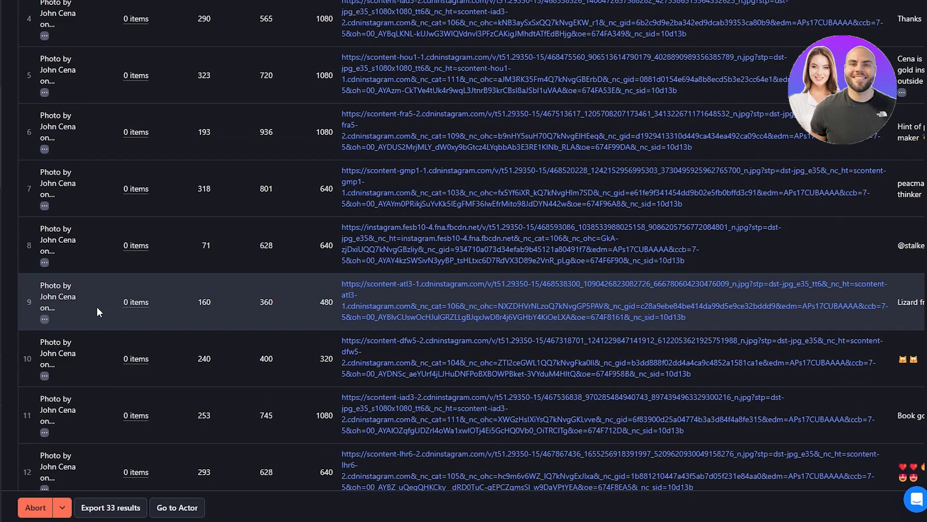
scroll(97, 306, "down", 5)
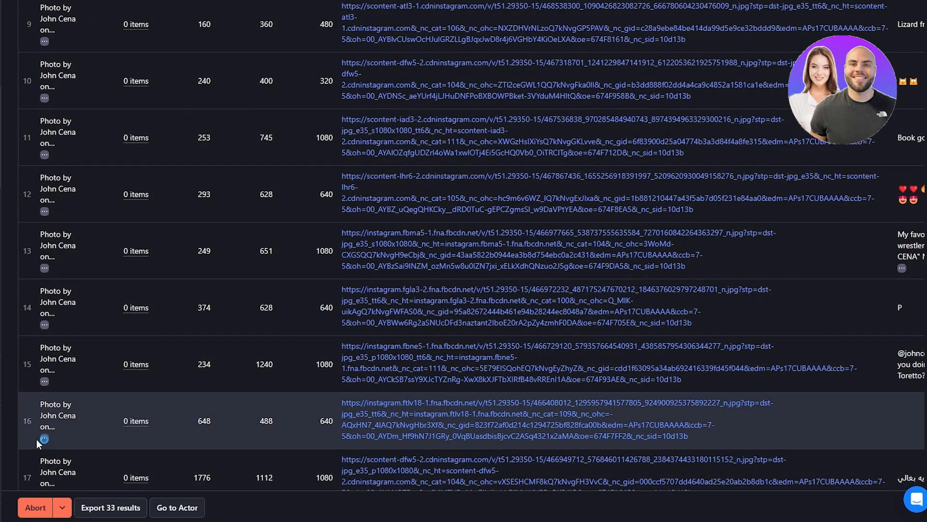
scroll(36, 439, "down", 3)
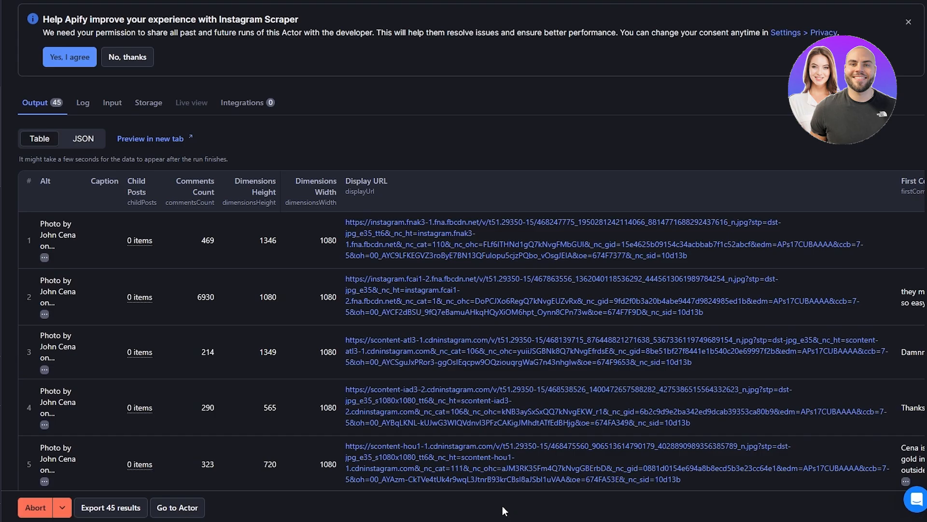
Examine the output table's remaining columns, such as First Comment, Hashtags, ID, Images and Input URL, down to the page end.
scroll(469, 508, "down", 2)
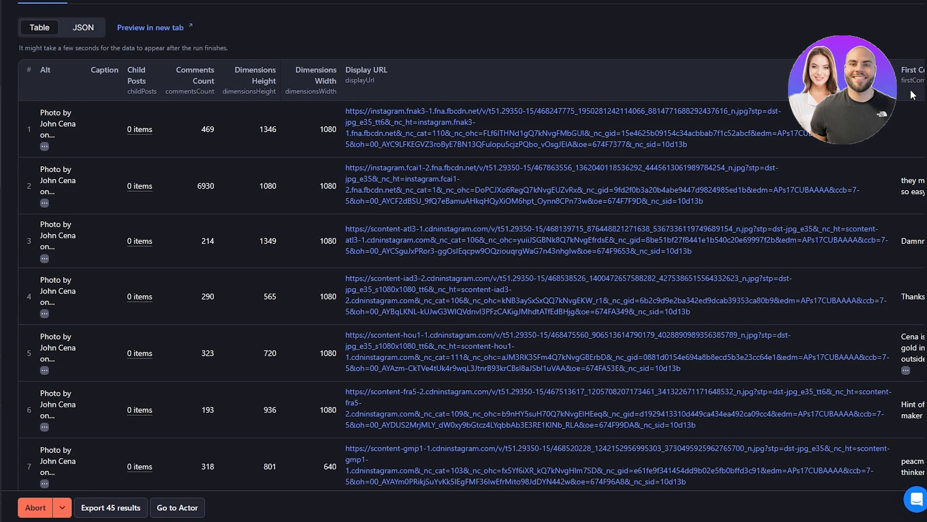
scroll(913, 94, "down", 20)
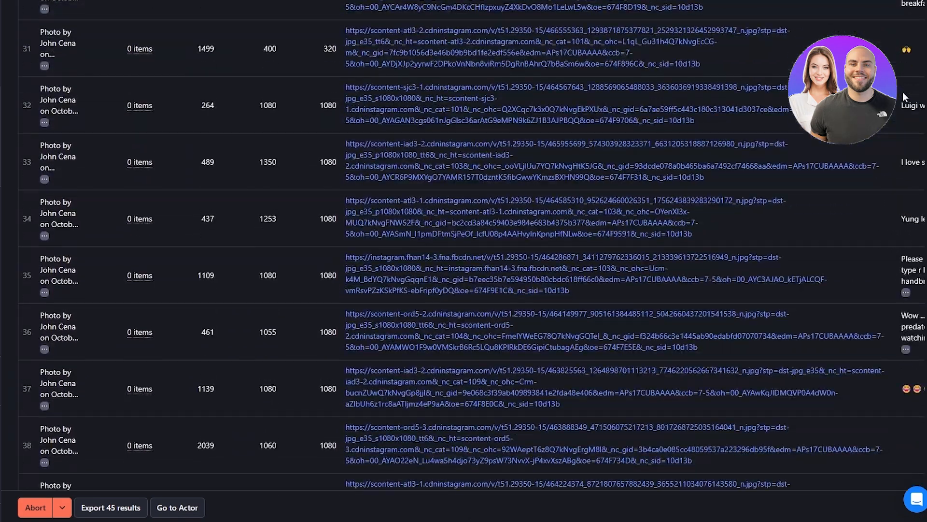
scroll(905, 97, "down", 8)
scroll(300, 353, "up", 5)
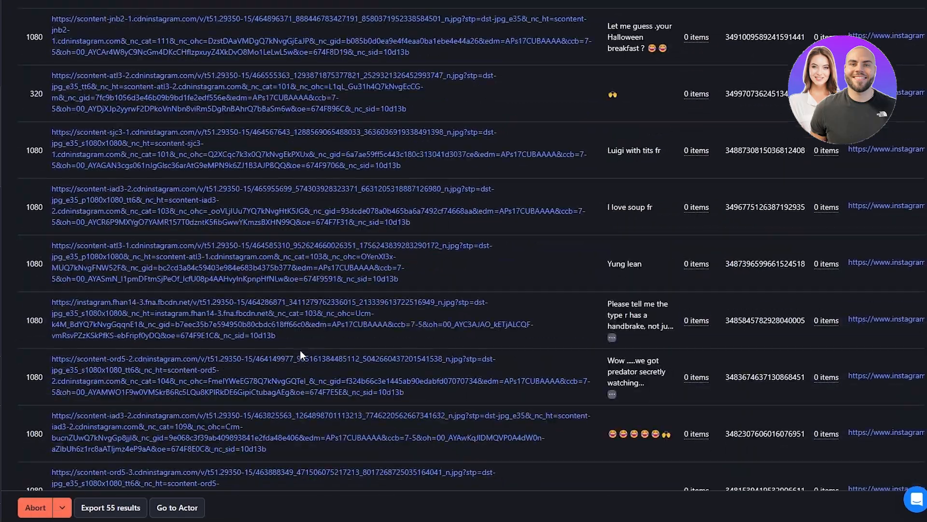
scroll(299, 350, "up", 12)
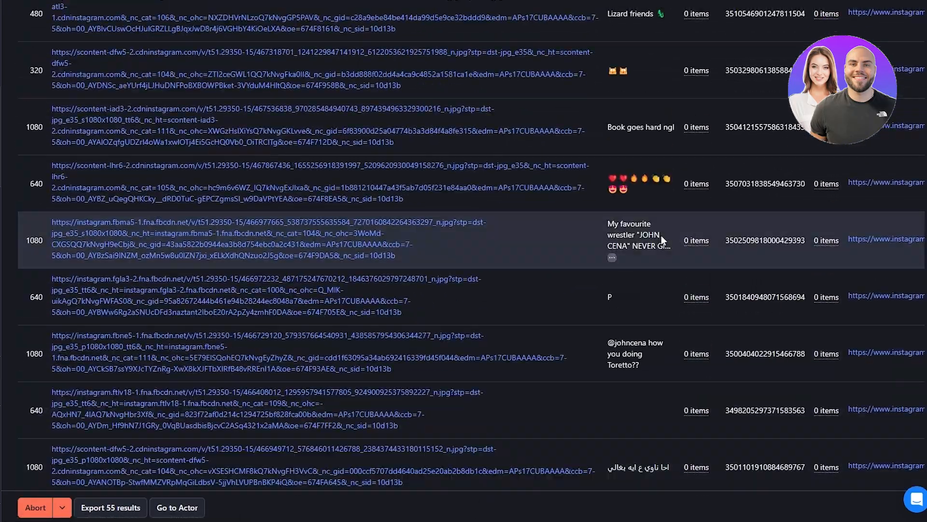
scroll(661, 236, "up", 10)
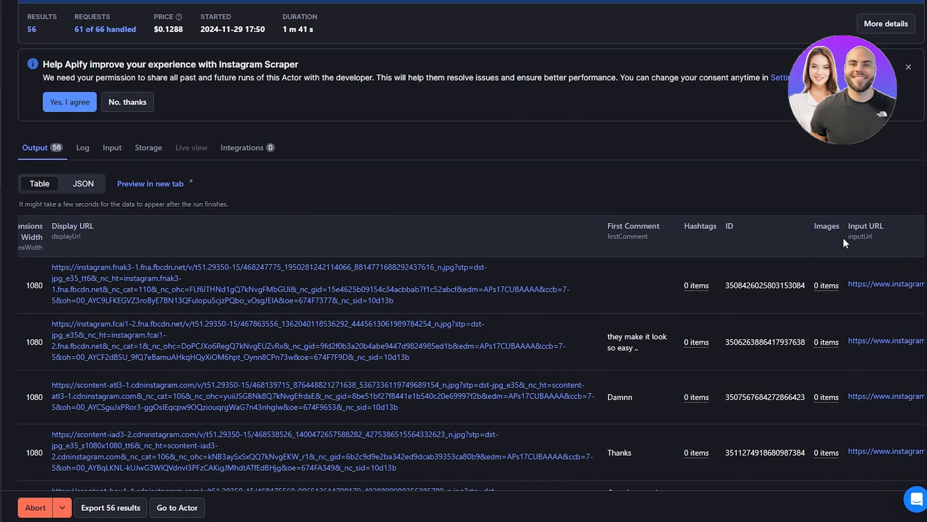
scroll(865, 256, "down", 5)
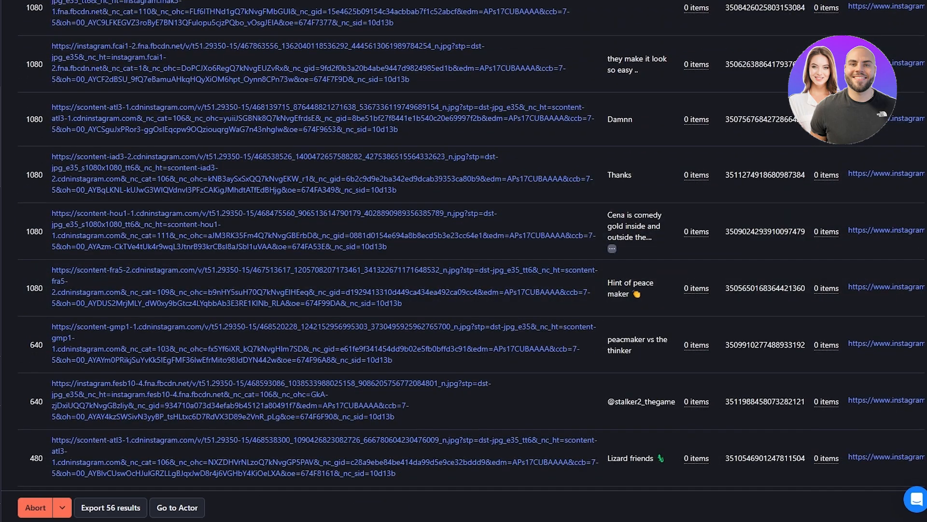
scroll(717, 224, "down", 10)
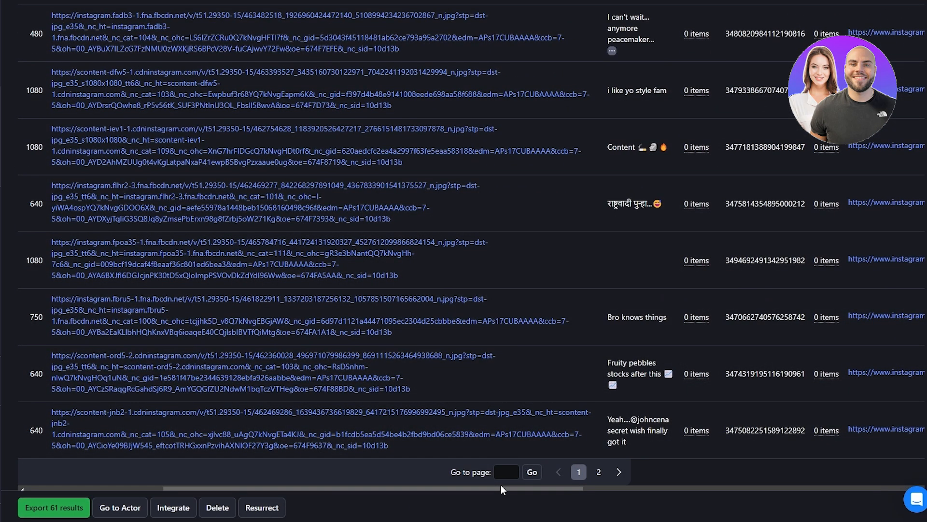
Examine the output table's last columns, including Latest Comments, Likes Count, Owner Full Name, Timestamp, Type and URL.
left_click_drag(501, 485, 838, 465)
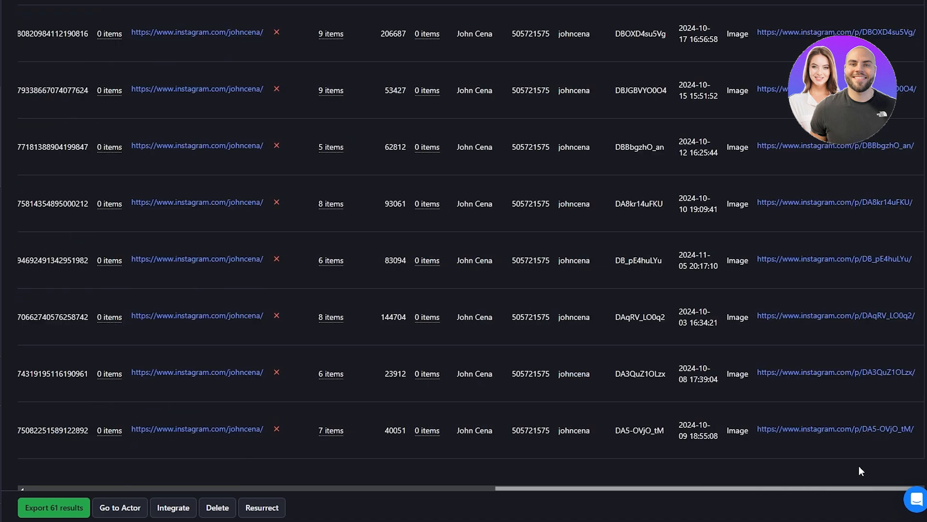
scroll(656, 402, "up", 10)
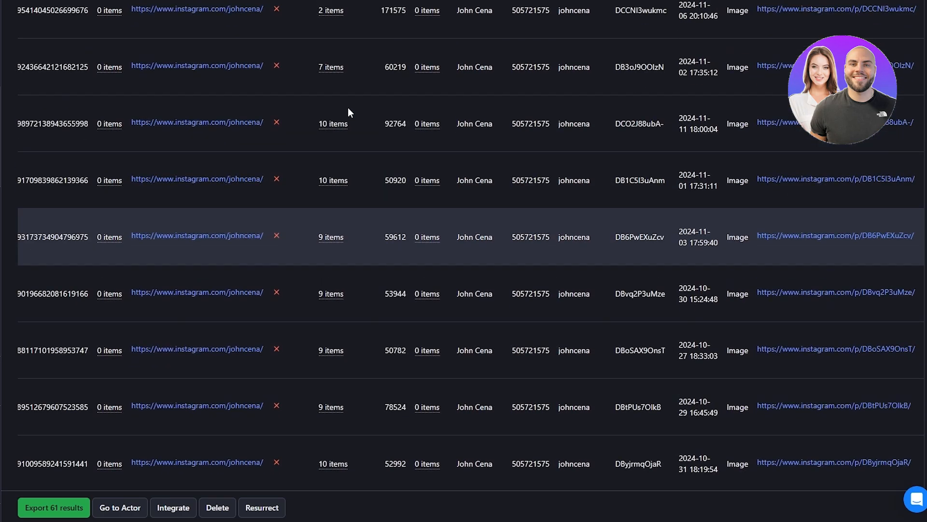
scroll(348, 108, "up", 15)
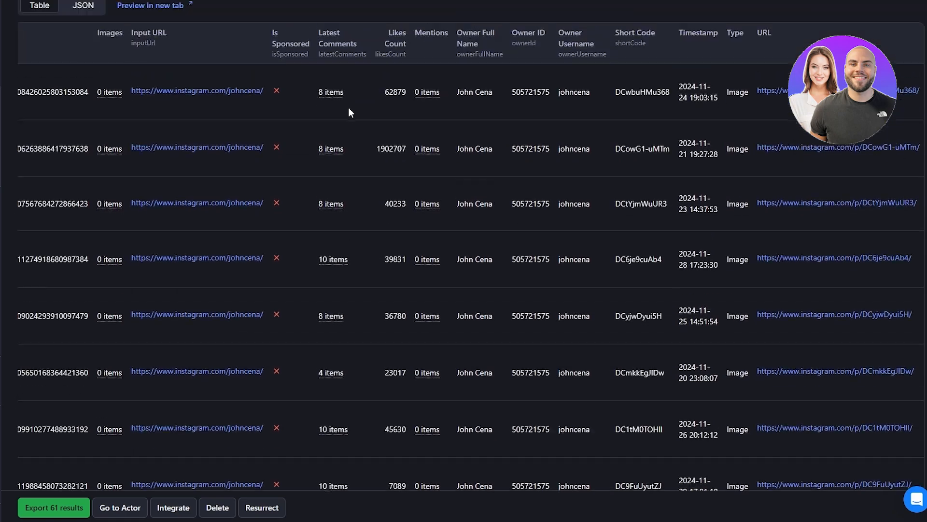
scroll(349, 110, "up", 4)
left_click_drag(322, 212, 351, 225)
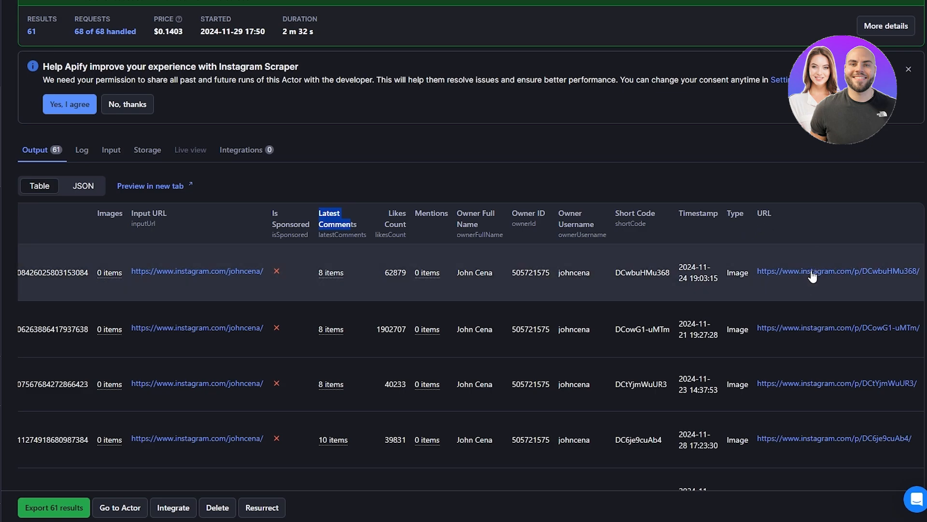
Look through the remaining rows of scraped posts down to the page end, checking display URLs and first comments.
scroll(882, 339, "down", 5)
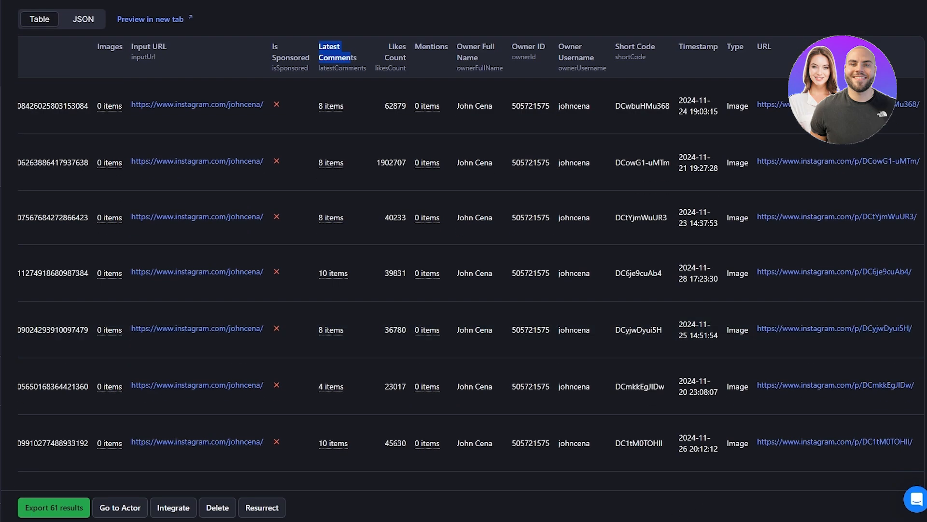
scroll(882, 339, "down", 10)
scroll(470, 245, "down", 10)
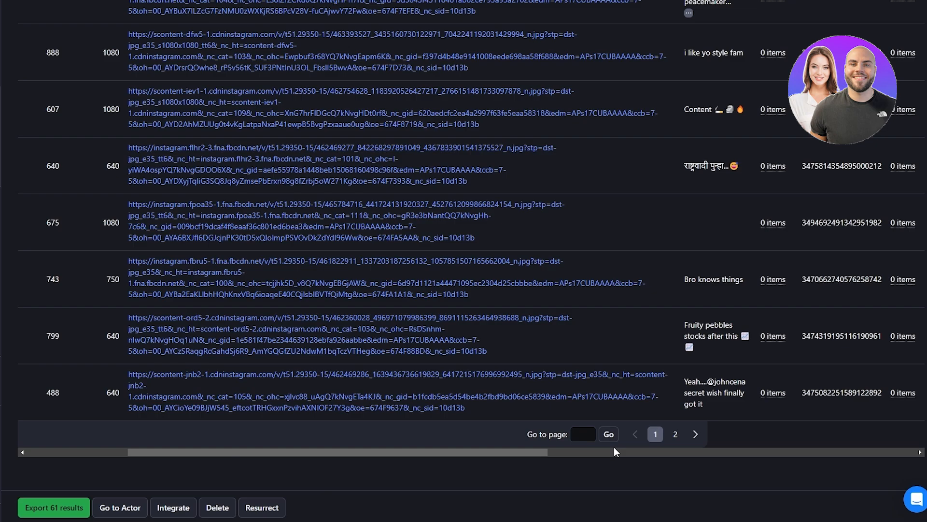
scroll(581, 422, "up", 5)
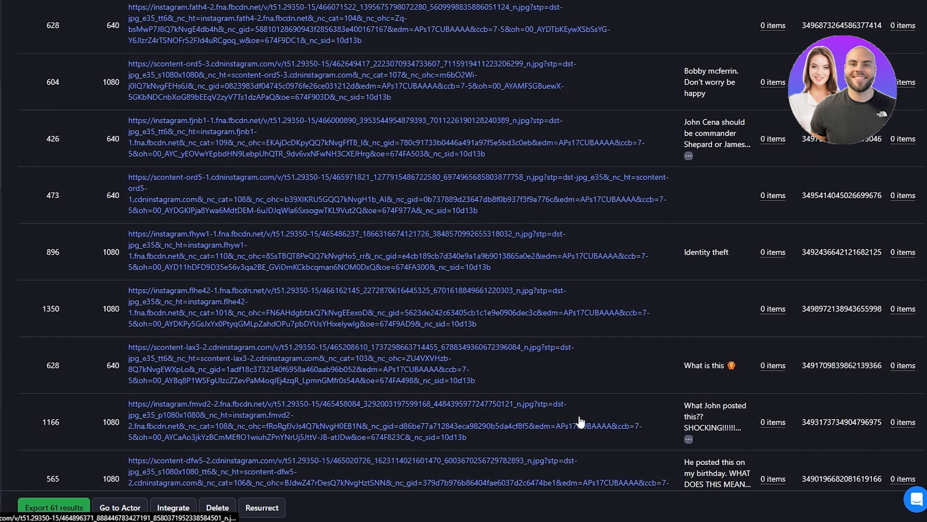
scroll(581, 421, "up", 10)
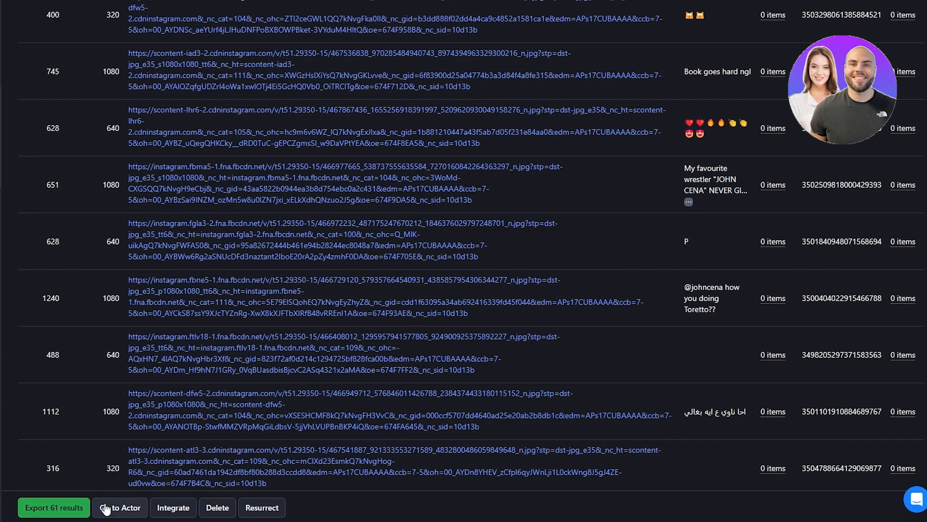
Look at the run summary and the available export formats for the dataset, then close the export dialog without downloading.
scroll(144, 454, "up", 15)
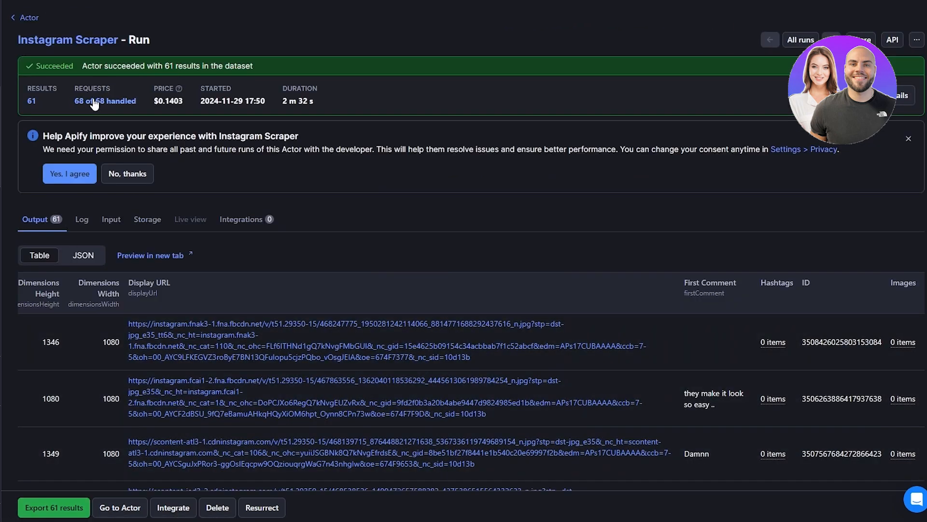
left_click(45, 513)
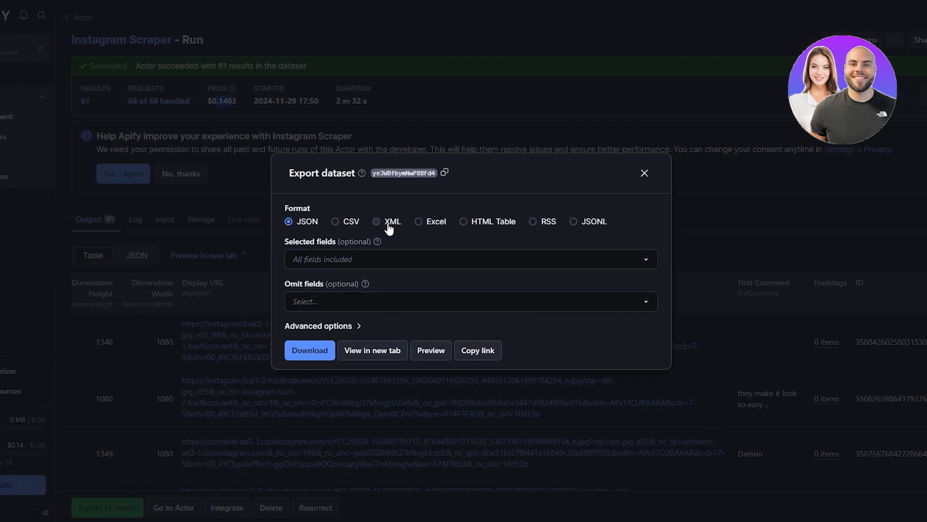
left_click(291, 398)
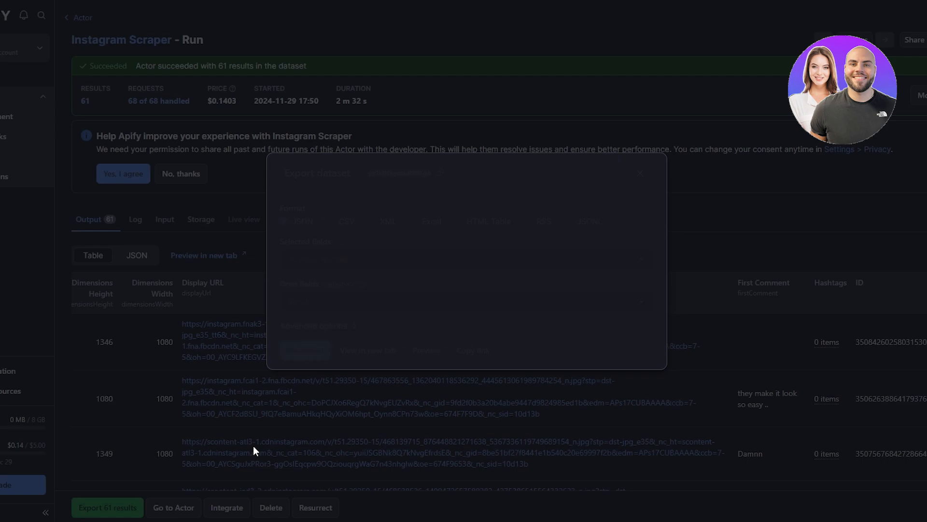
Open the Instagram Scraper's integrations and look through the suggested, Apify, generic, platform and AI ecosystem options.
left_click(234, 508)
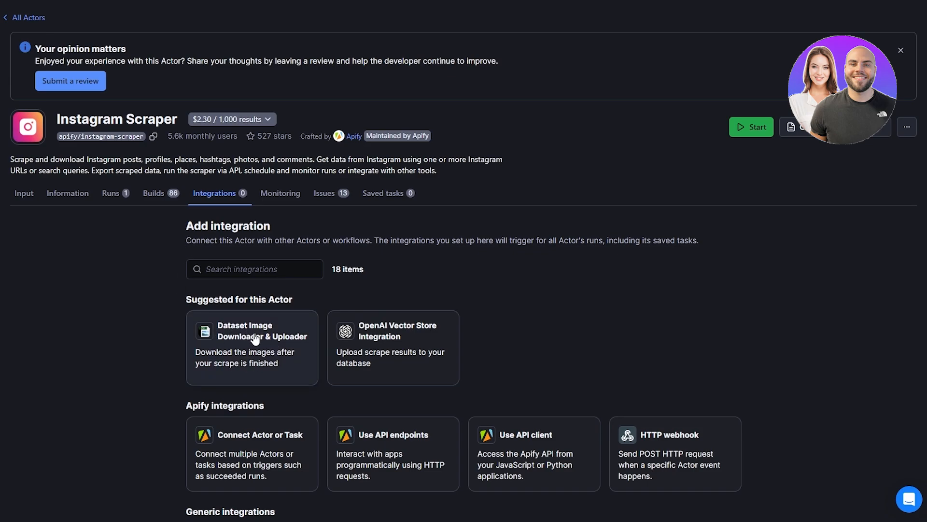
scroll(458, 345, "down", 2)
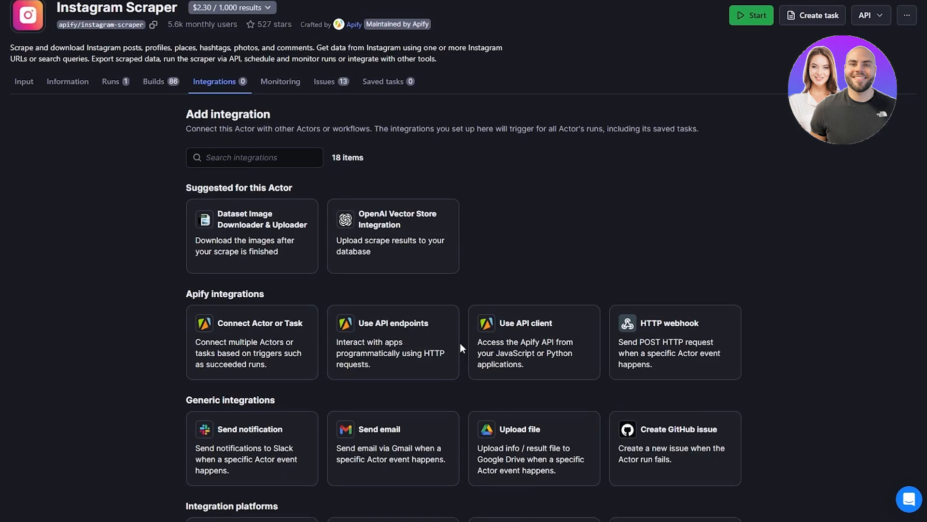
scroll(461, 343, "down", 1)
scroll(150, 296, "down", 4)
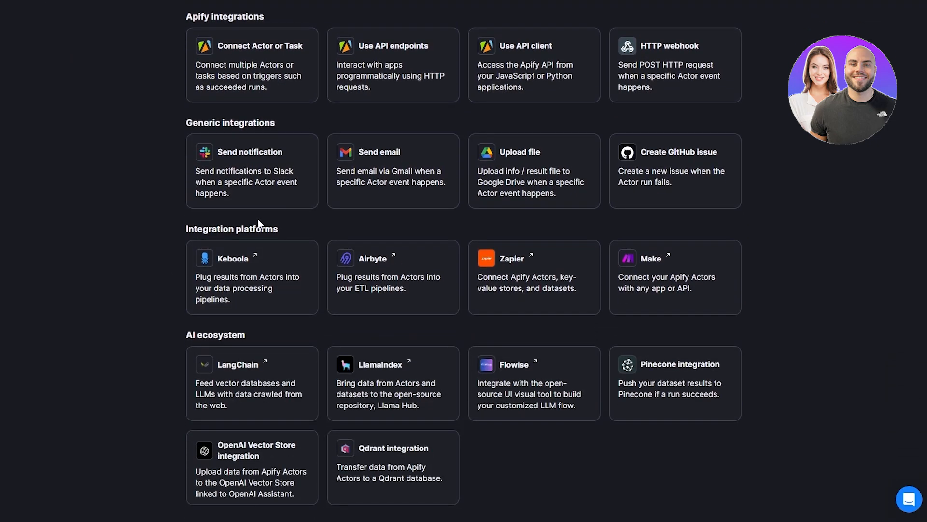
scroll(630, 270, "down", 1)
scroll(593, 368, "up", 3)
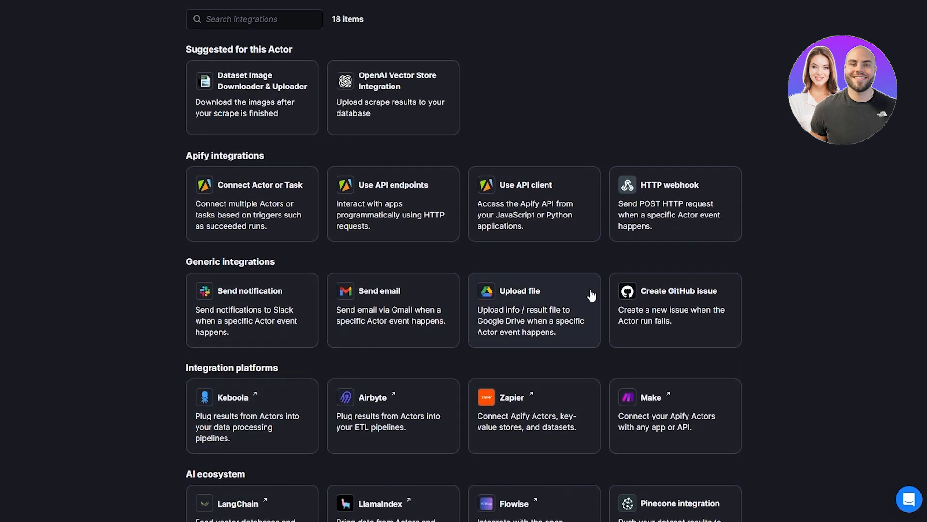
scroll(591, 294, "up", 5)
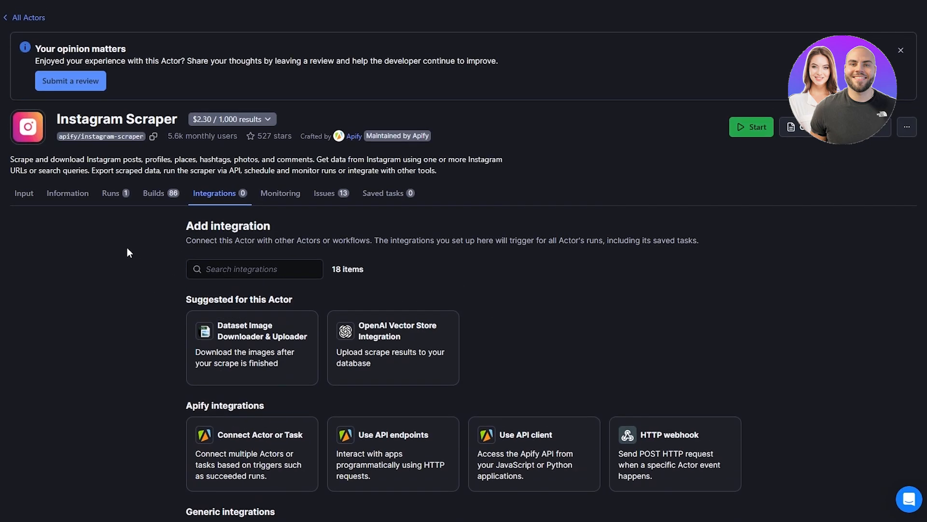
Search the Apify Store for "web" and open the Web Scraper Actor.
left_click(24, 194)
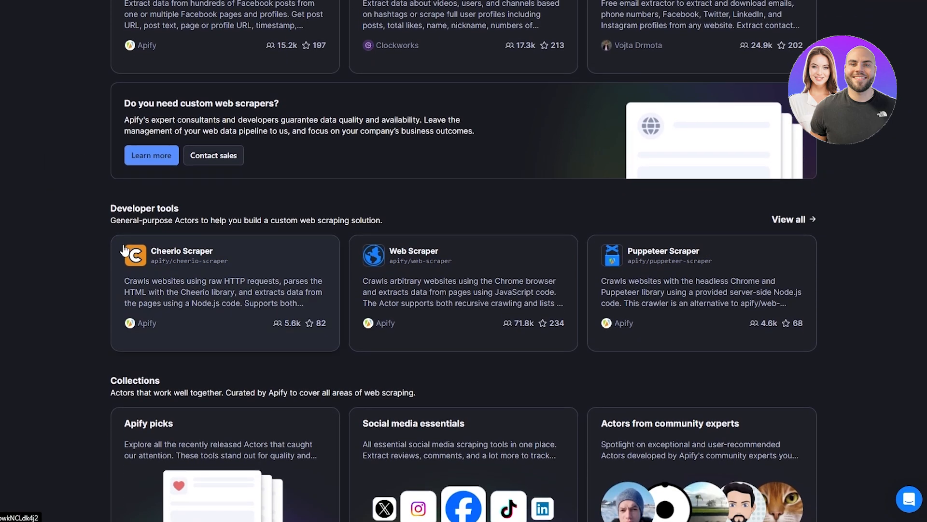
scroll(121, 252, "up", 7)
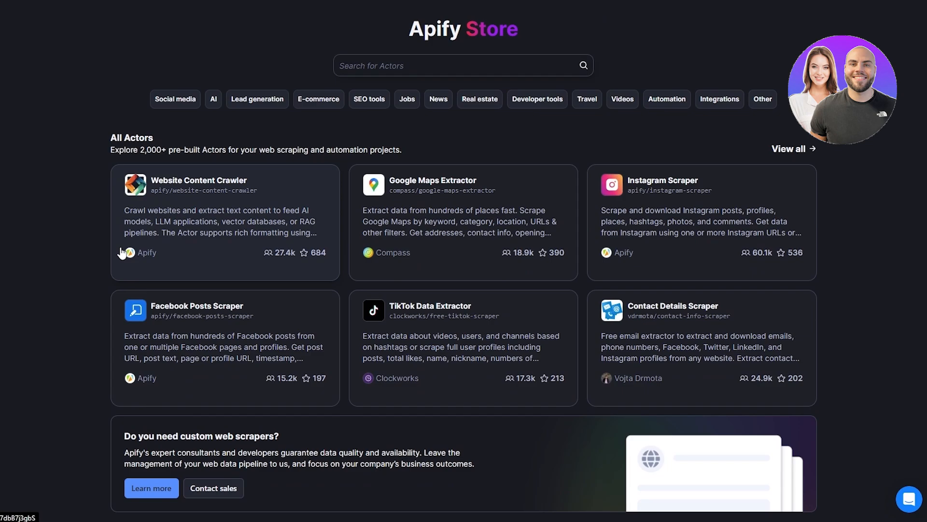
left_click(391, 60)
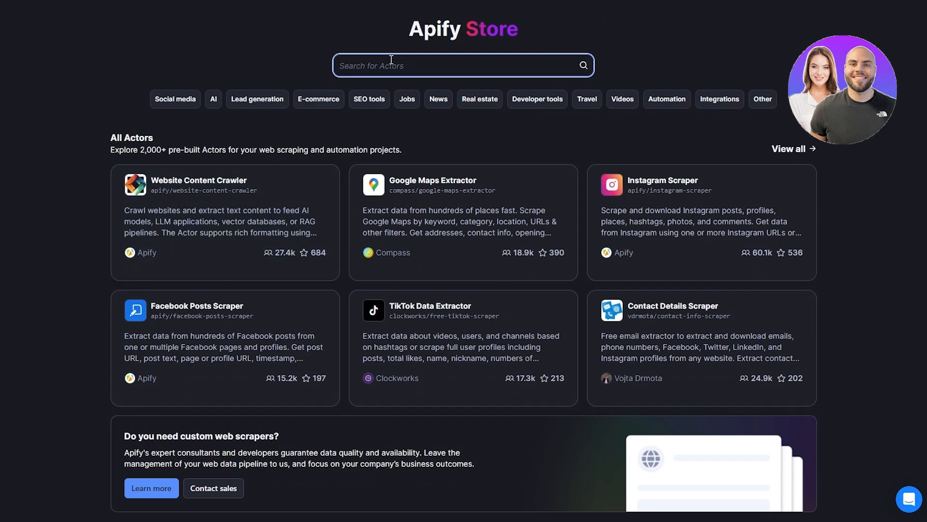
type("web")
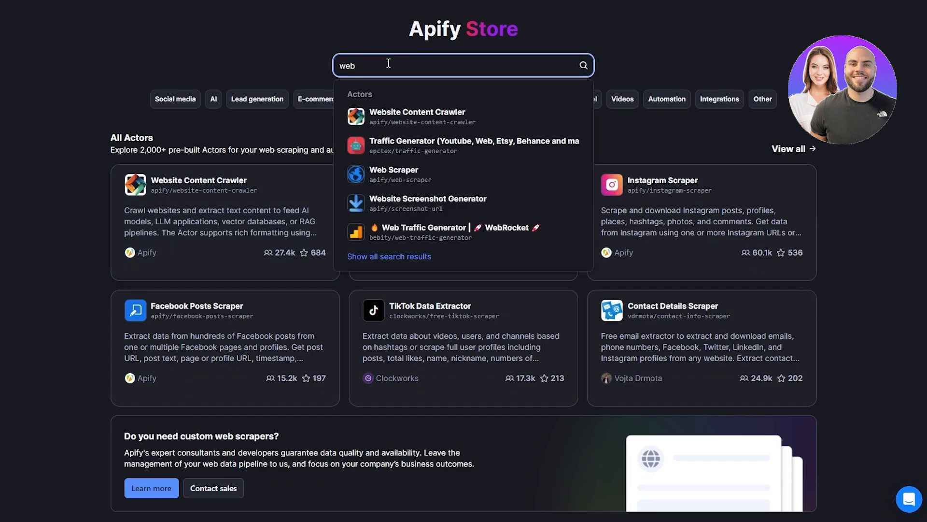
key("Return")
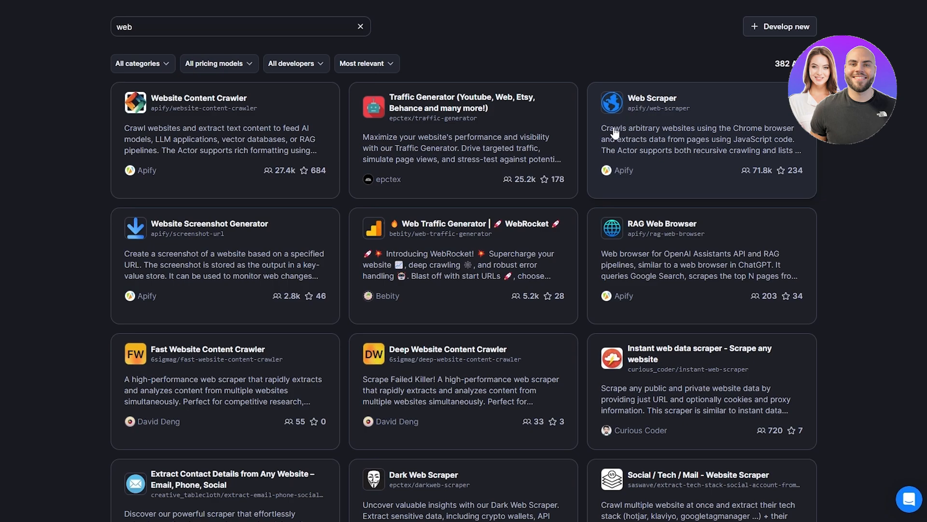
left_click(732, 125)
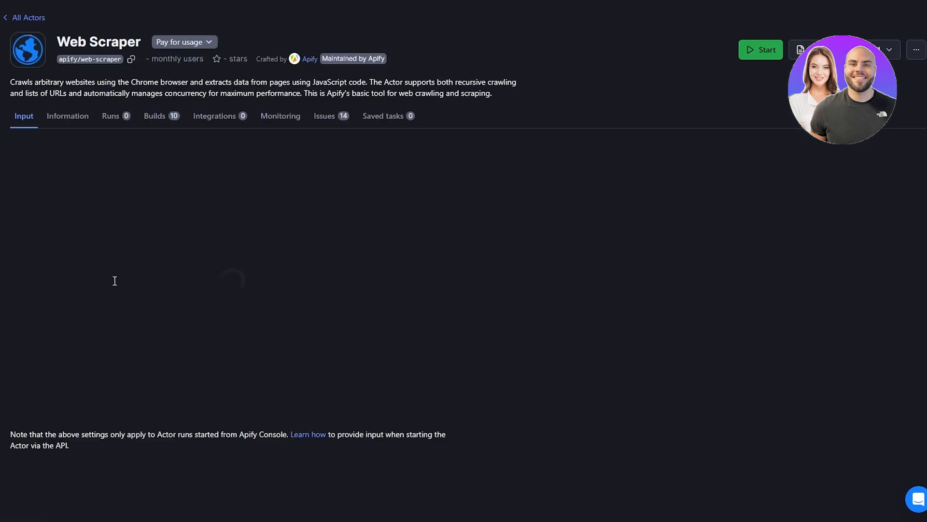
Check the run mode options in the Web Scraper's basic configuration and leave the mode on DEVELOPMENT.
scroll(102, 252, "down", 1)
left_click(96, 227)
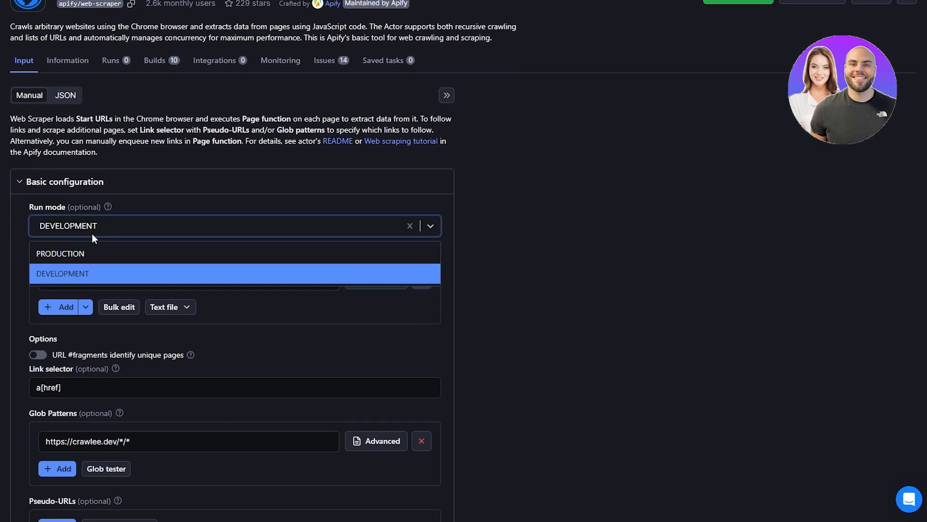
left_click(14, 249)
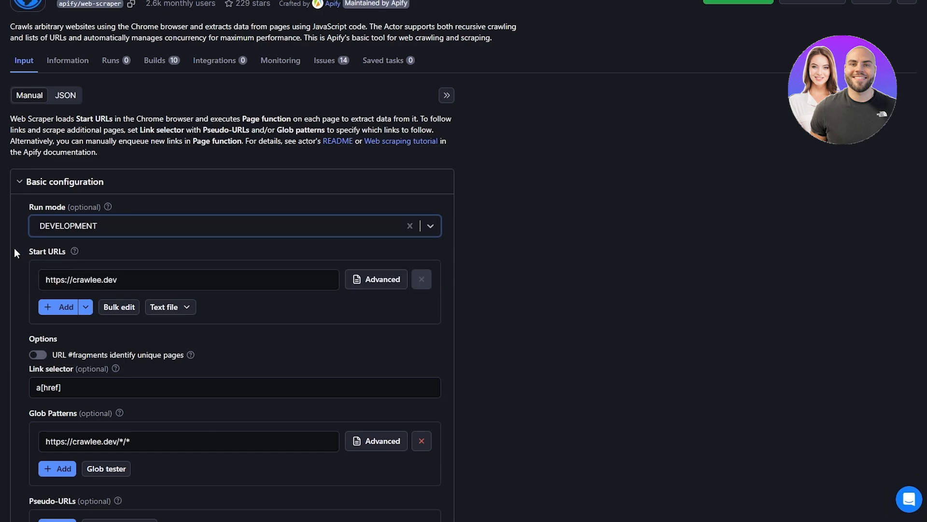
scroll(86, 278, "down", 1)
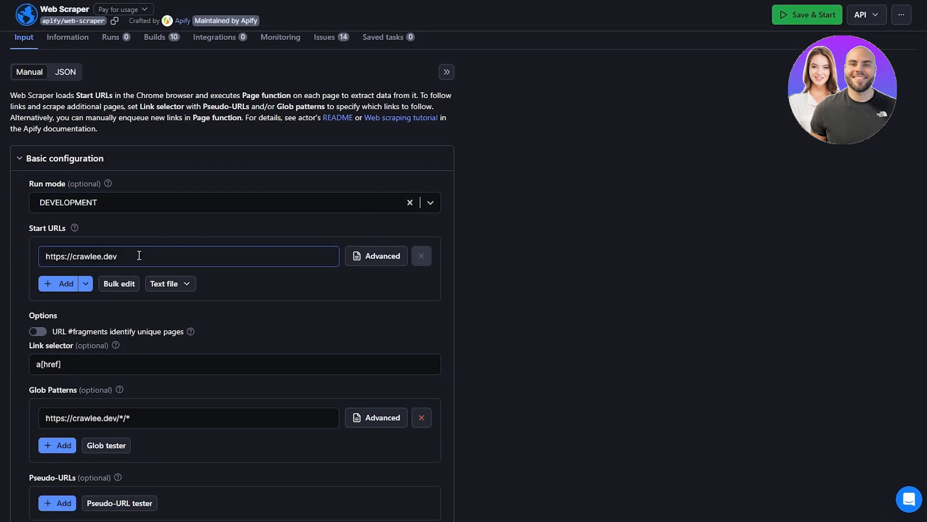
scroll(139, 256, "down", 1)
triple_click(141, 203)
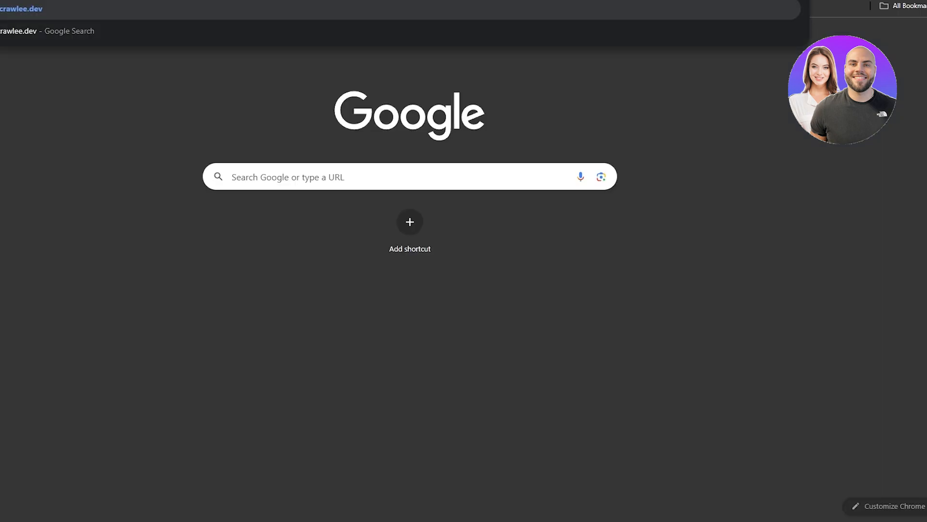
key("Return")
scroll(114, 161, "down", 5)
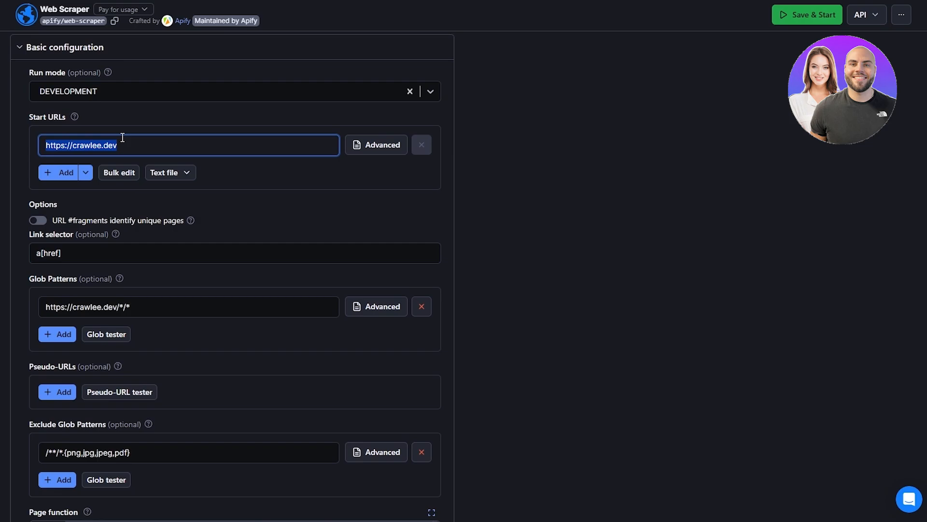
Review the Web Scraper's Link selector, Glob Patterns, Pseudo-URLs and Exclude Glob Patterns settings.
left_click(50, 253)
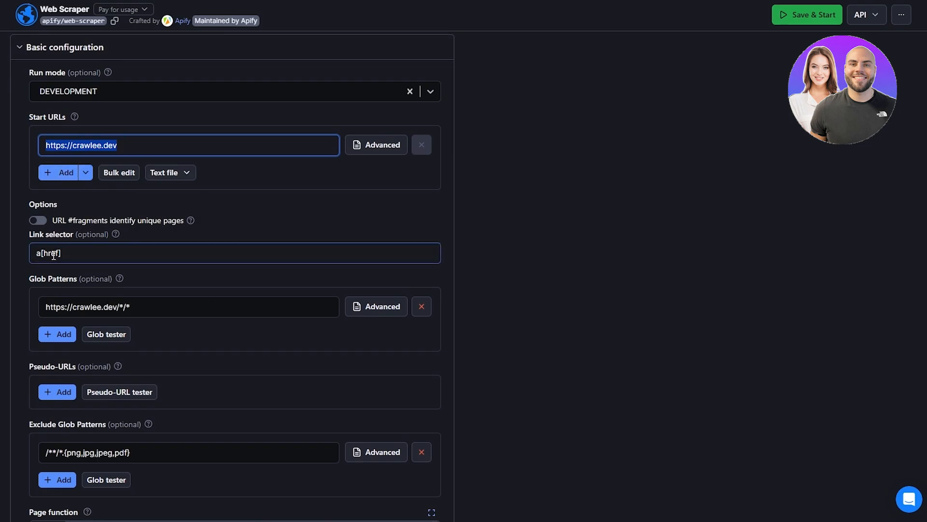
scroll(76, 266, "down", 3)
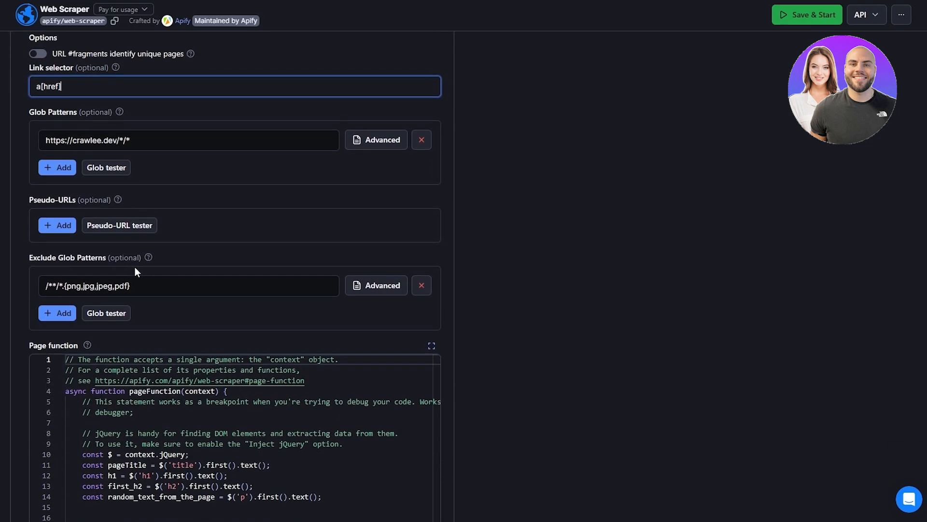
left_click_drag(37, 111, 59, 113)
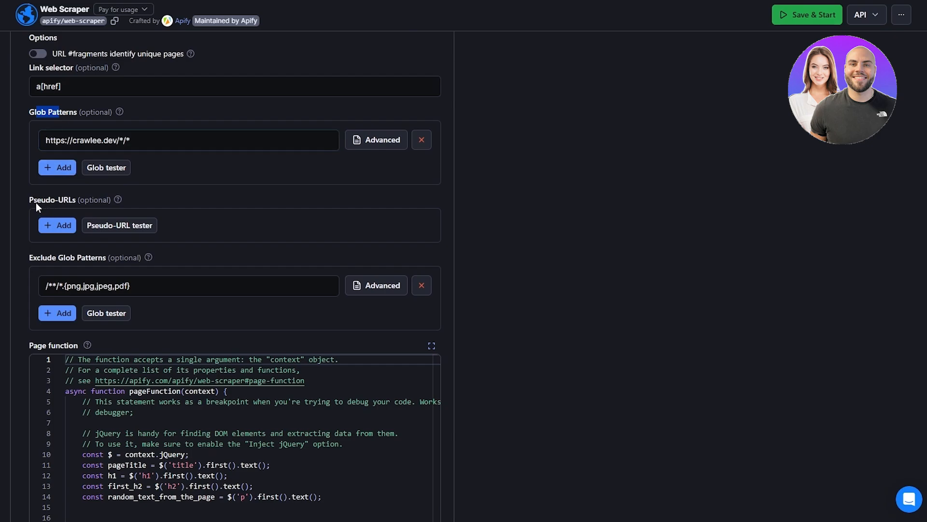
left_click_drag(36, 202, 69, 202)
left_click_drag(42, 258, 78, 261)
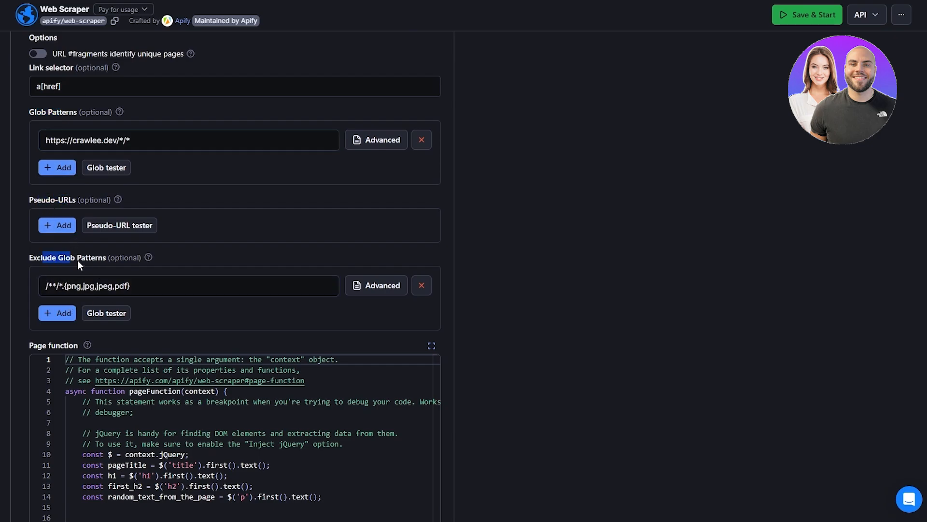
left_click(150, 259)
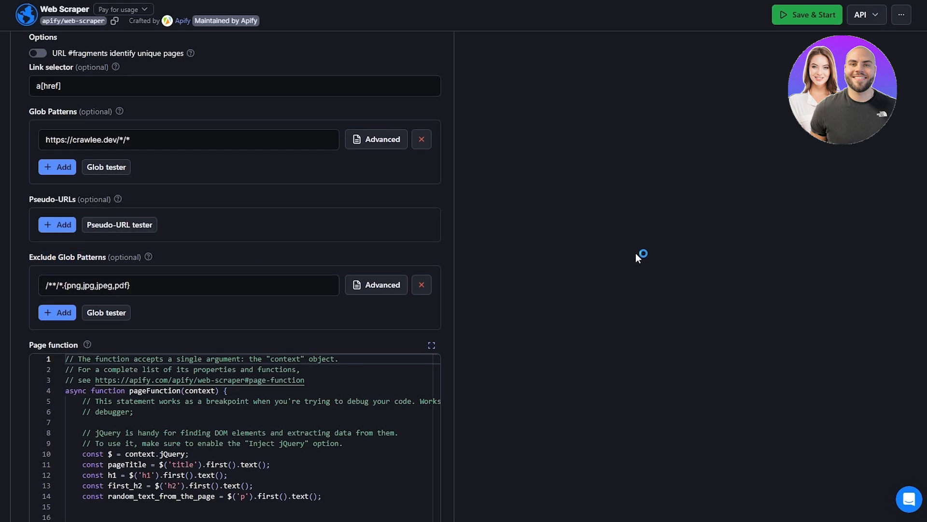
Look through the Web Scraper's Page function code, the Inject jQuery option and the collapsed configuration sections below.
scroll(641, 254, "down", 5)
scroll(193, 254, "down", 1)
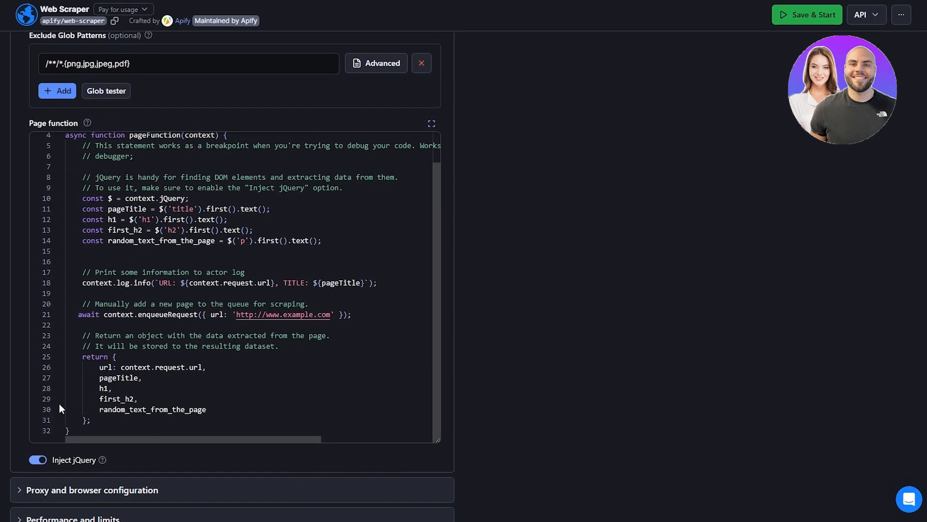
scroll(262, 451, "down", 3)
scroll(232, 378, "up", 8)
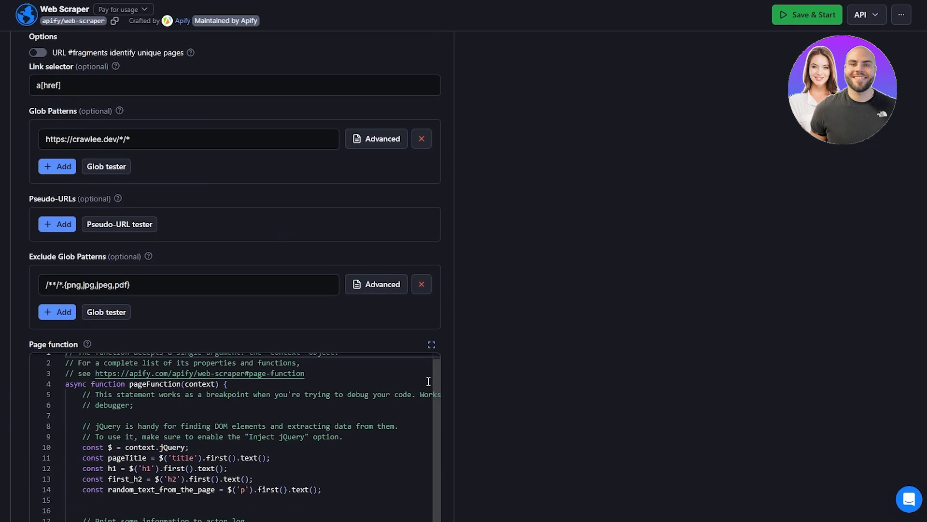
scroll(563, 321, "up", 7)
scroll(168, 358, "down", 10)
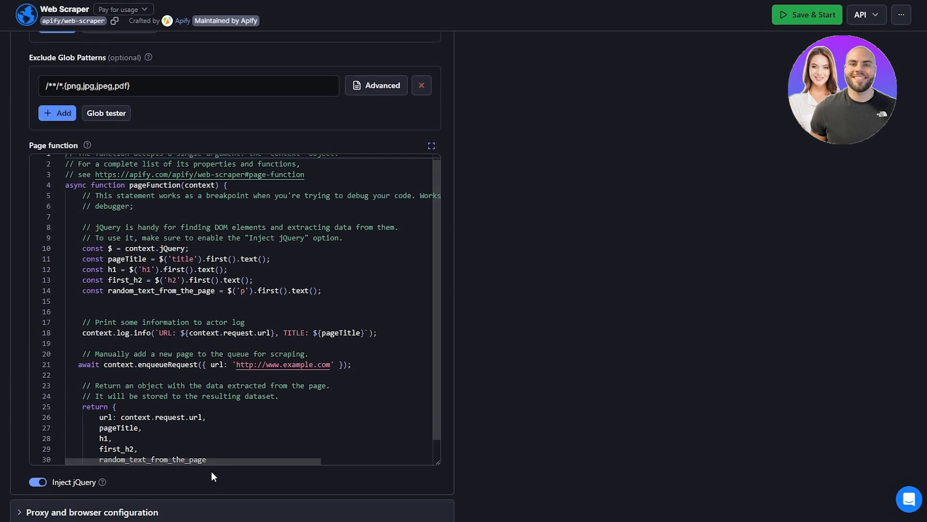
Save the Web Scraper's current input configuration and start an Actor run with it.
scroll(68, 410, "down", 1)
scroll(343, 520, "down", 4)
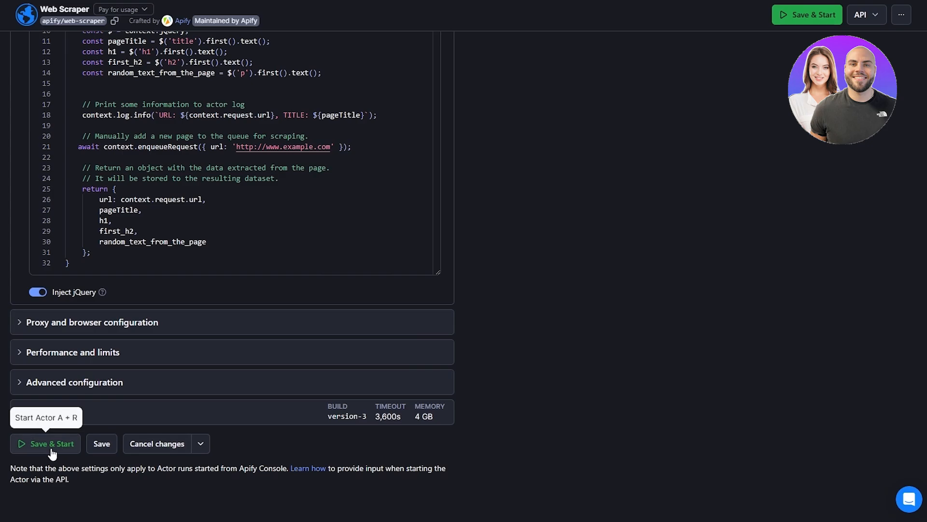
left_click(52, 445)
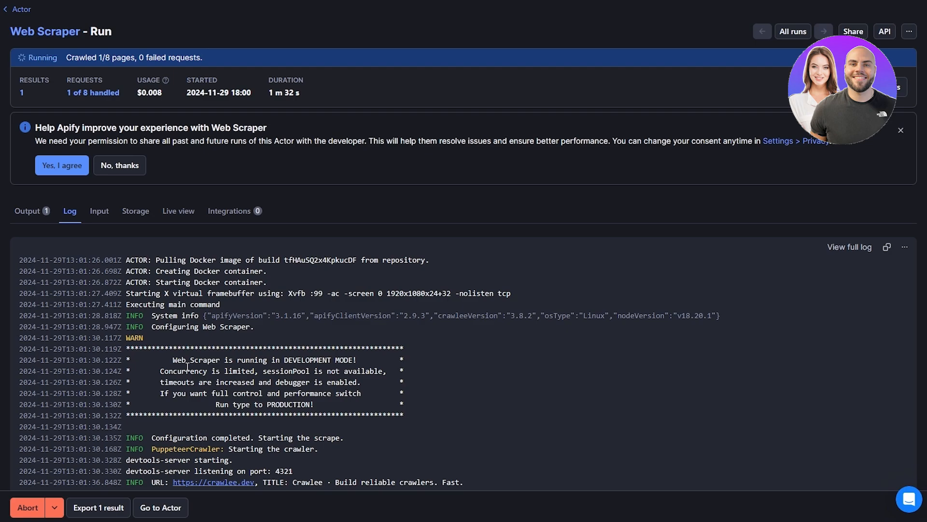
Review the log and crawl progress of the running Web Scraper, and abort the run.
scroll(155, 394, "down", 1)
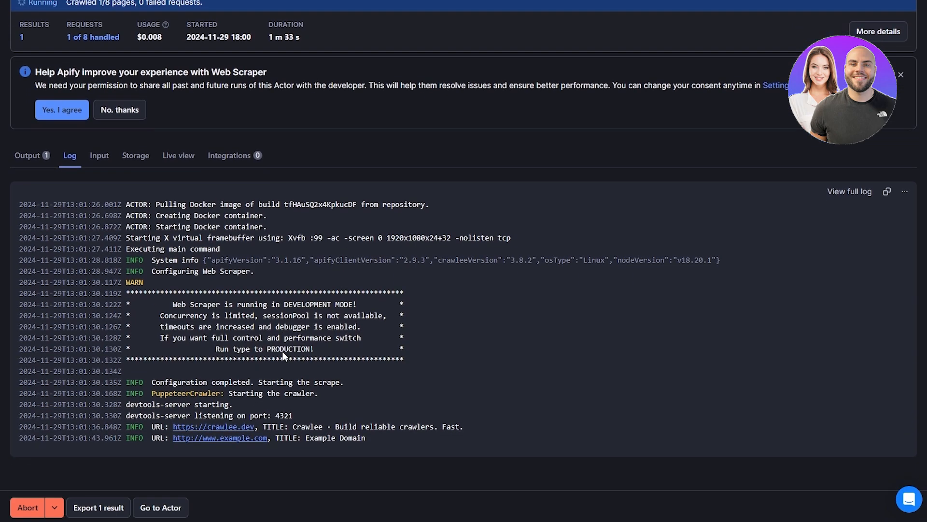
scroll(191, 213, "up", 2)
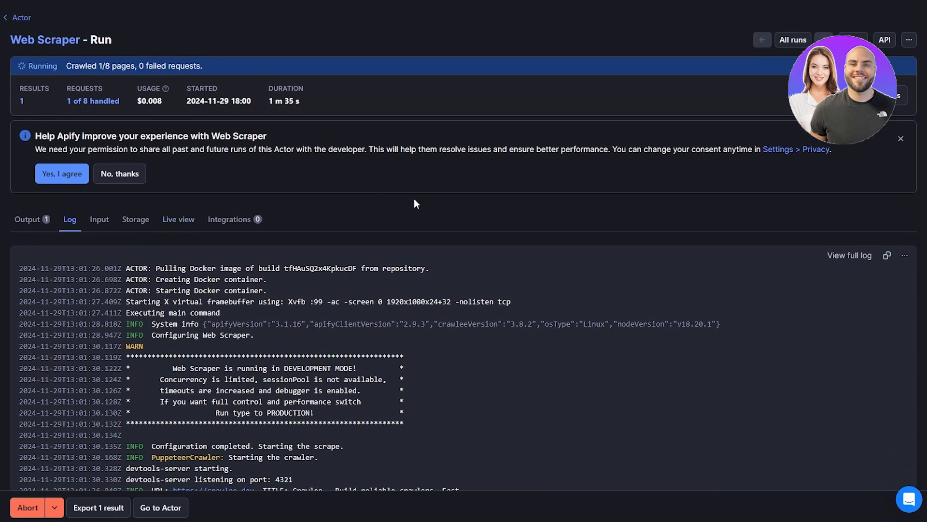
scroll(419, 199, "down", 1)
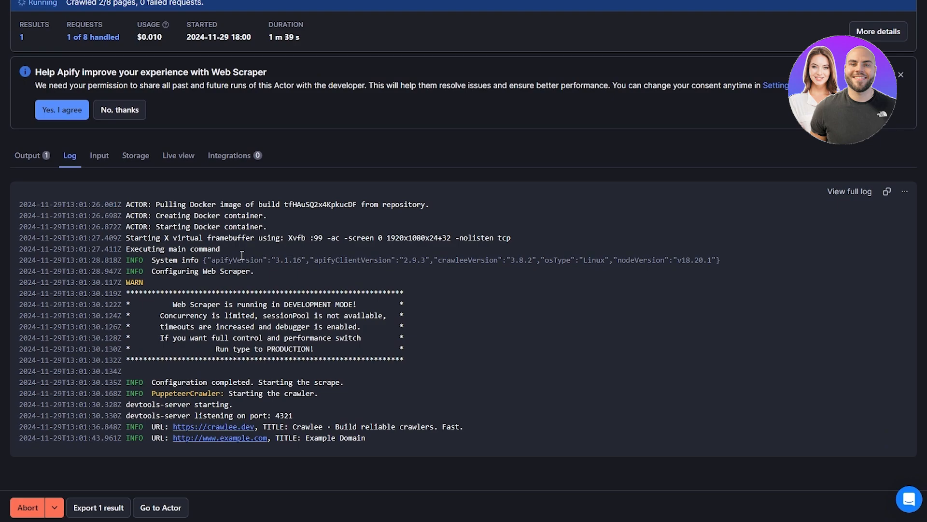
scroll(145, 304, "up", 2)
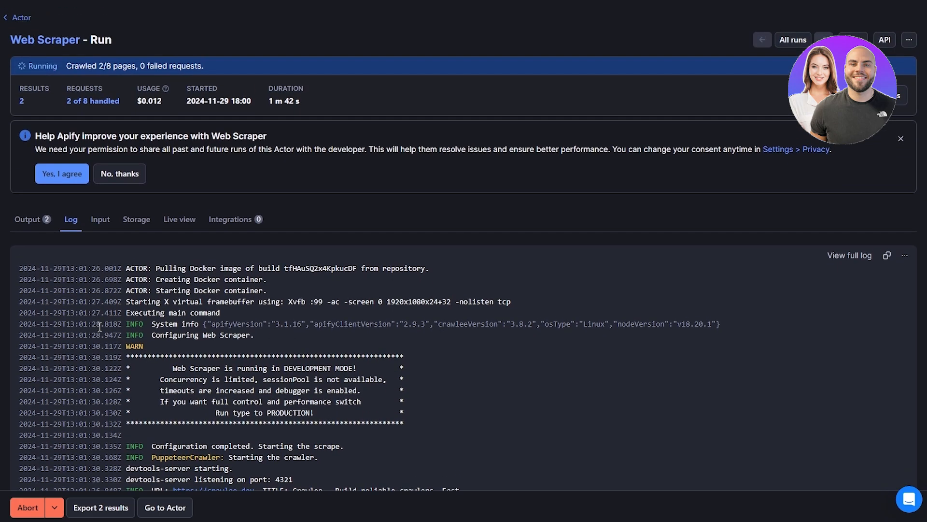
scroll(35, 436, "down", 2)
left_click(29, 507)
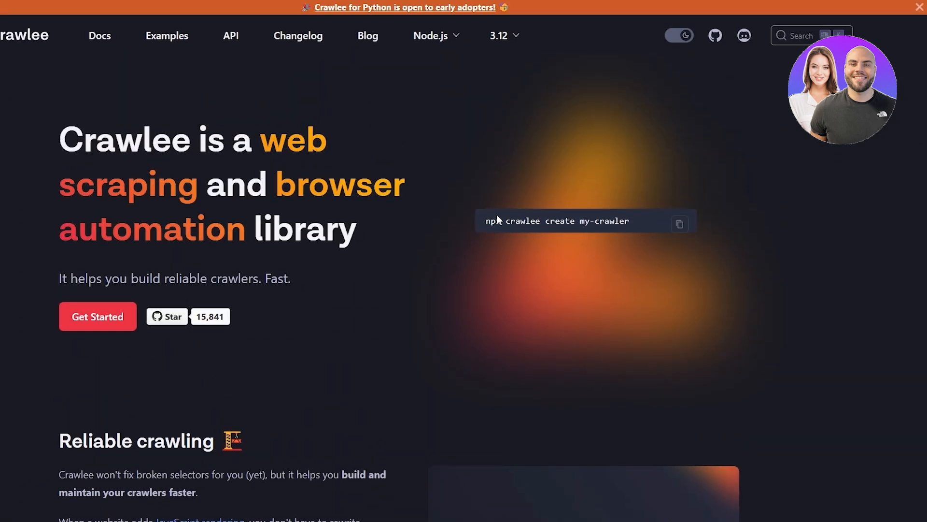
Inspect the HTML of the "npx crawlee create my-crawler" code block on the Crawlee website with the browser's developer tools.
triple_click(497, 218)
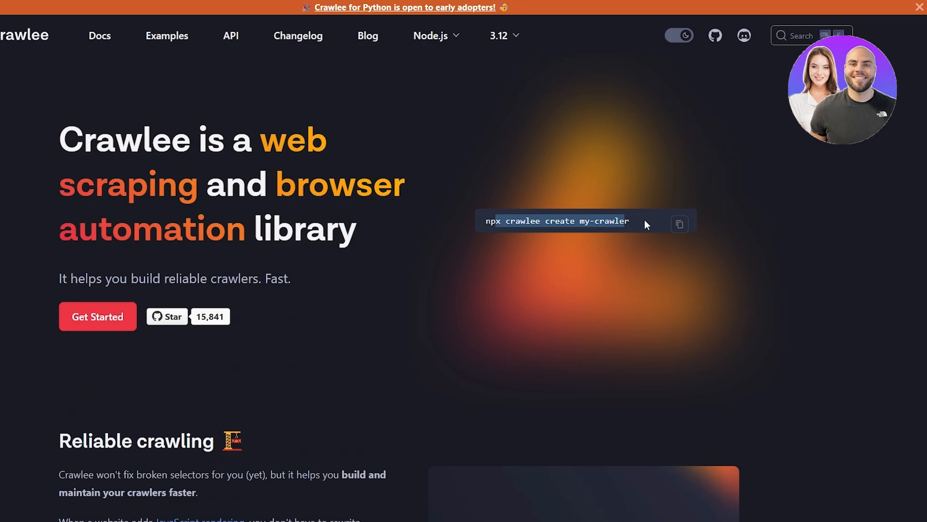
left_click(657, 271)
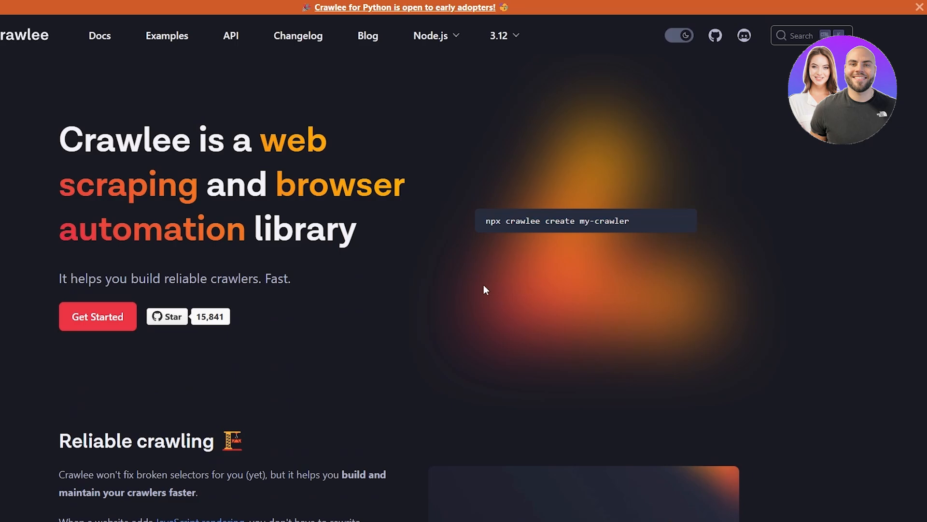
key("F12")
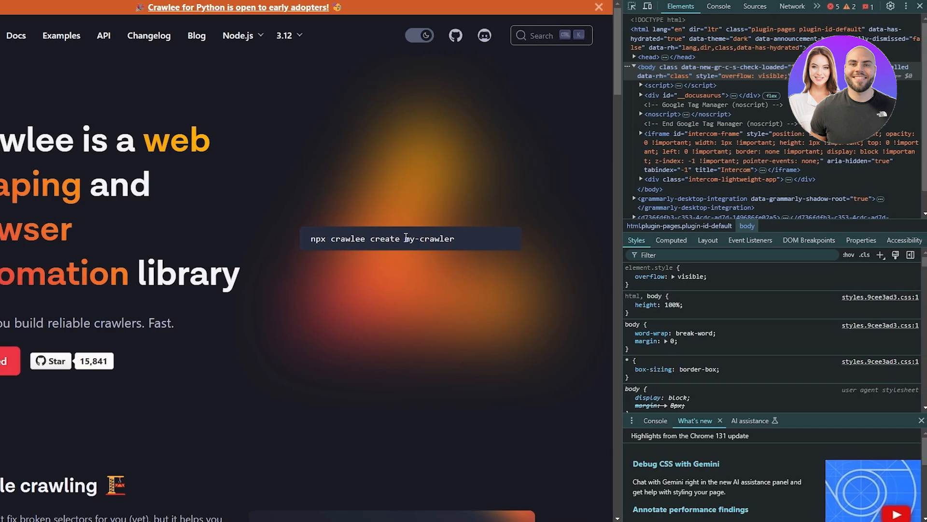
left_click(630, 9)
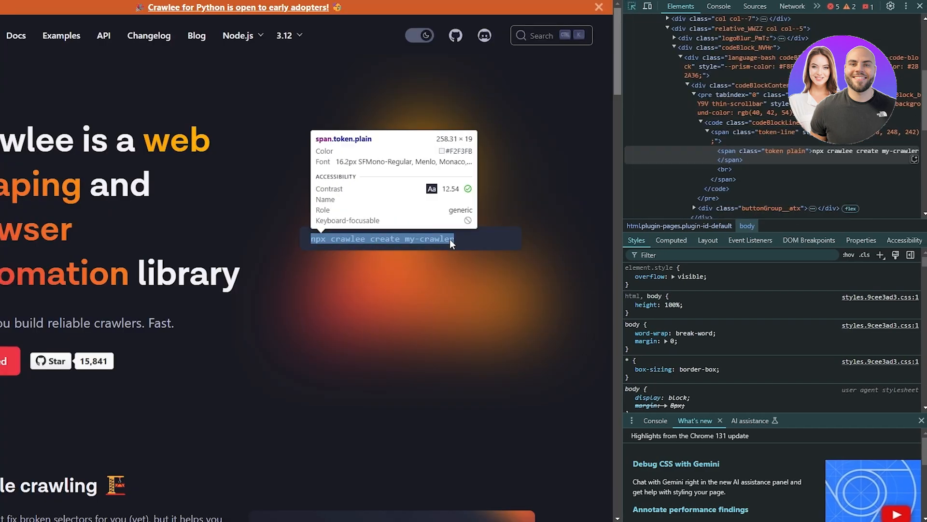
left_click(488, 242)
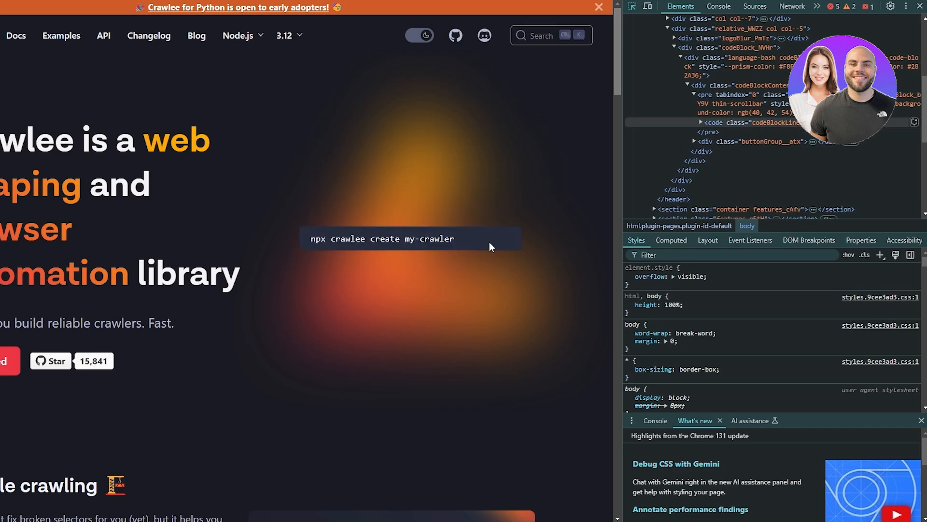
double_click(787, 116)
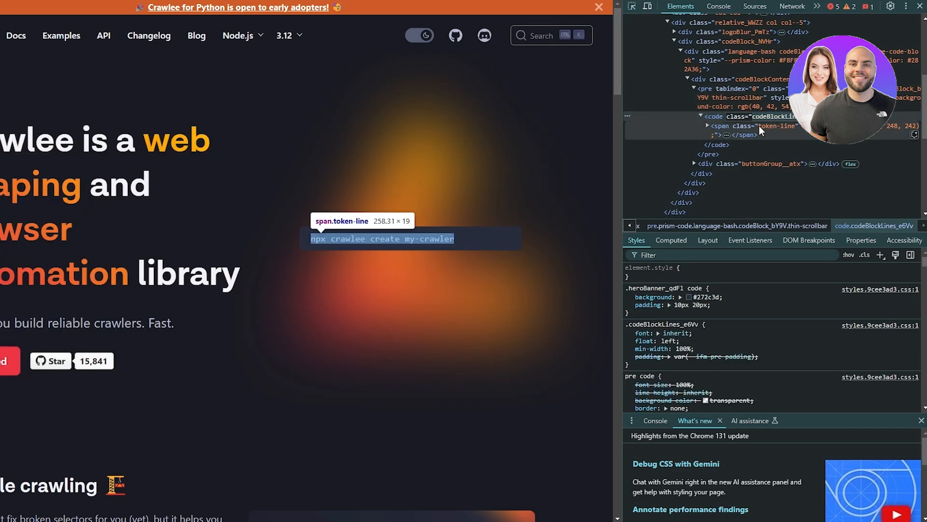
left_click(719, 5)
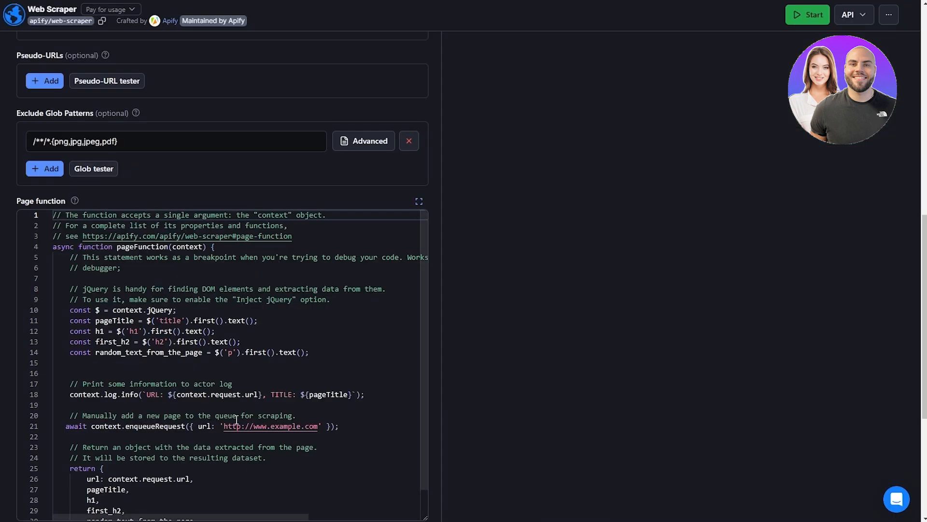
Examine the Web Scraper's Page function code, from the context.jQuery line through the extraction, logging and enqueueRequest lines.
scroll(127, 435, "down", 1)
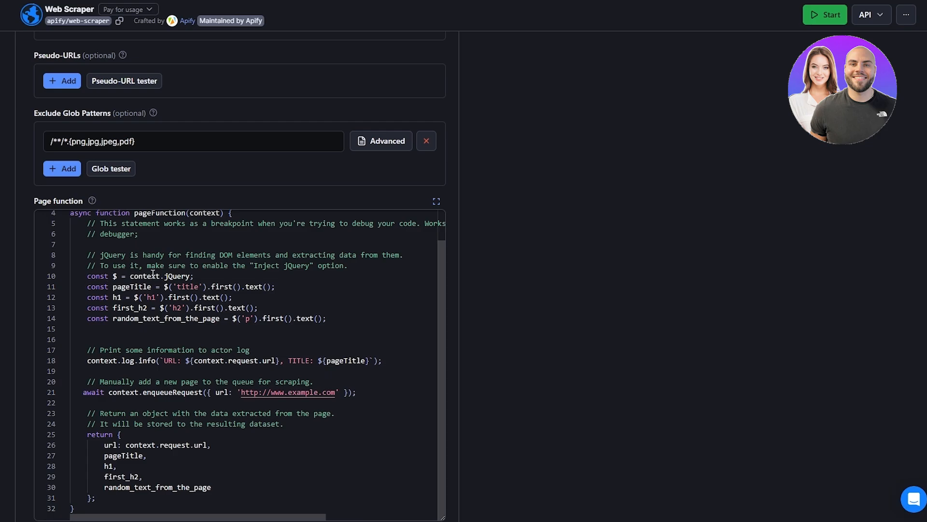
left_click_drag(134, 277, 193, 276)
left_click_drag(87, 286, 306, 423)
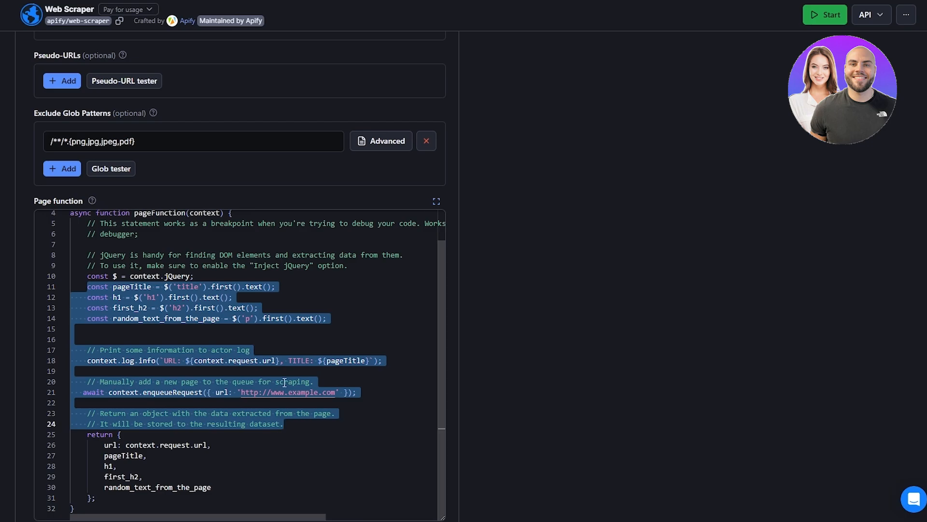
left_click(155, 184)
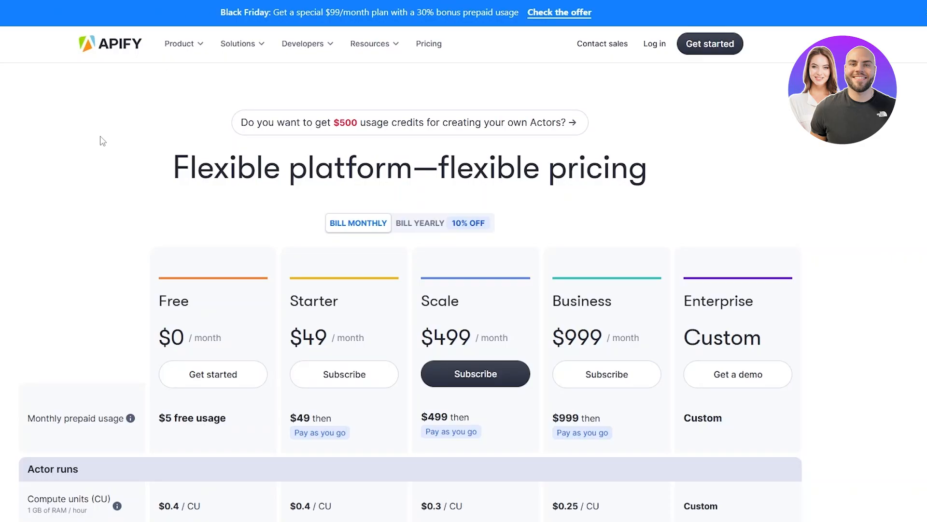
Examine the Free plan's prepaid usage, compute units, Actor RAM, max concurrent runs and rented Actors on Apify's pricing page.
scroll(100, 141, "down", 4)
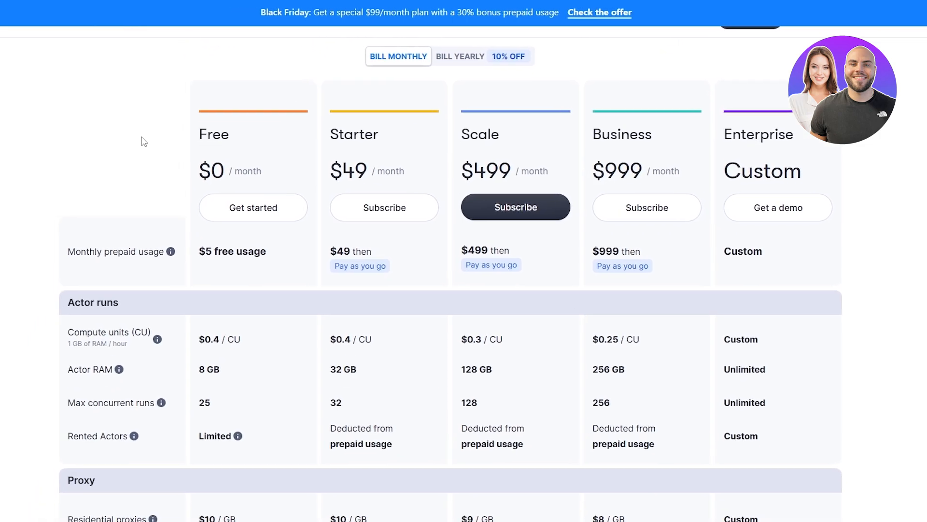
scroll(144, 141, "down", 1)
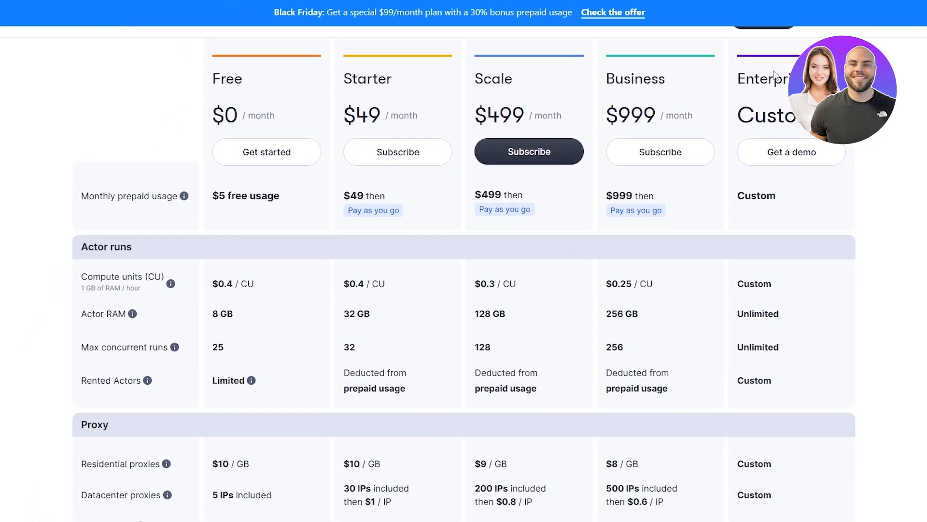
left_click_drag(221, 78, 243, 79)
left_click_drag(219, 195, 281, 201)
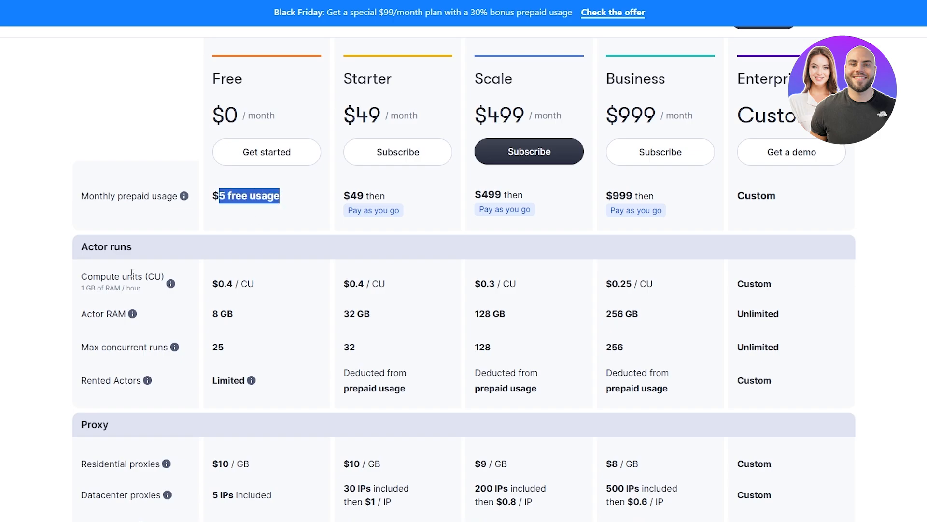
left_click_drag(131, 272, 150, 274)
left_click_drag(211, 319, 248, 319)
left_click_drag(213, 348, 227, 349)
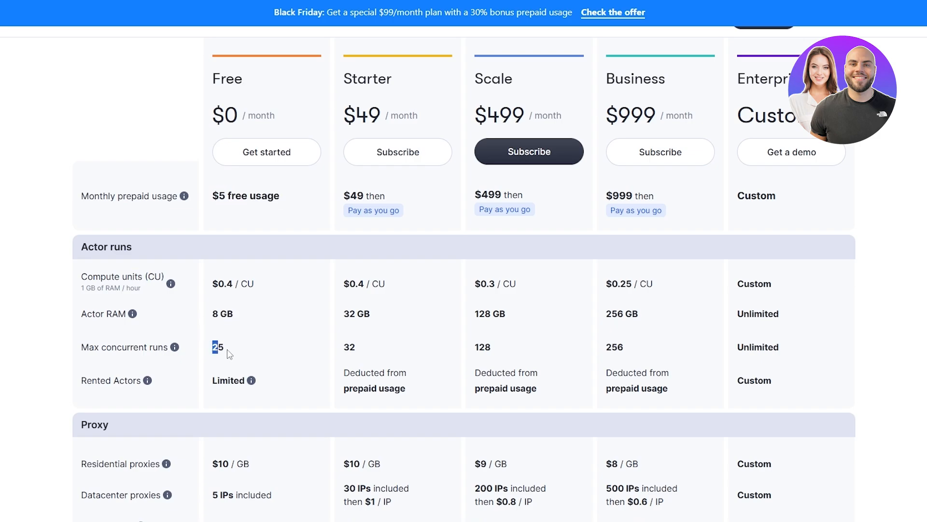
left_click_drag(111, 347, 145, 347)
left_click_drag(212, 380, 236, 385)
Examine the Starter plan's price and Actor run limits, and compare the proxy, support and price rows across the plans.
left_click_drag(341, 78, 399, 82)
left_click_drag(345, 111, 378, 114)
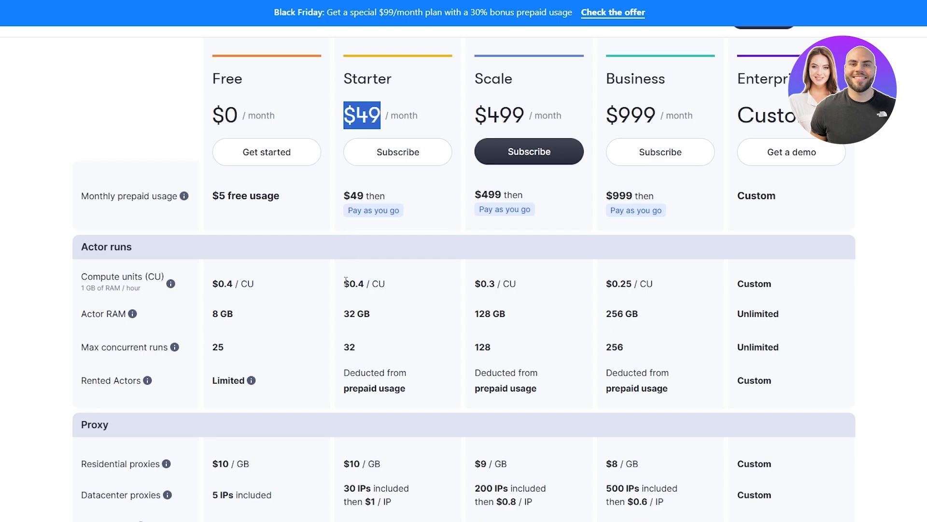
left_click_drag(343, 313, 406, 390)
left_click_drag(97, 380, 119, 380)
scroll(351, 279, "down", 5)
scroll(352, 279, "up", 2)
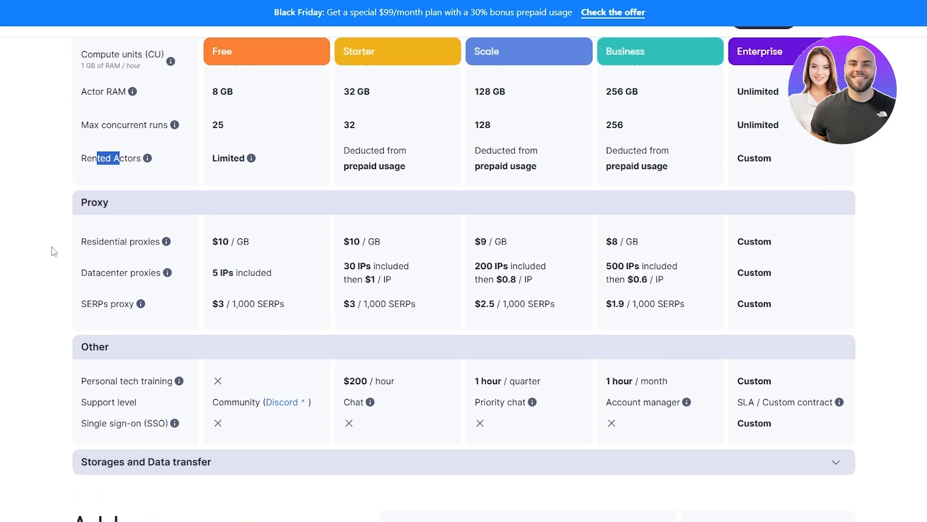
scroll(640, 425, "up", 4)
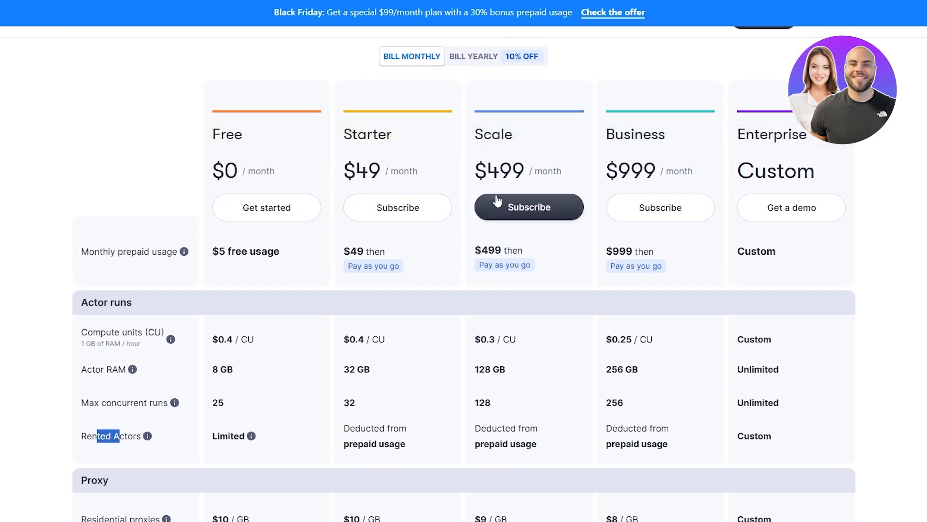
scroll(641, 419, "down", 1)
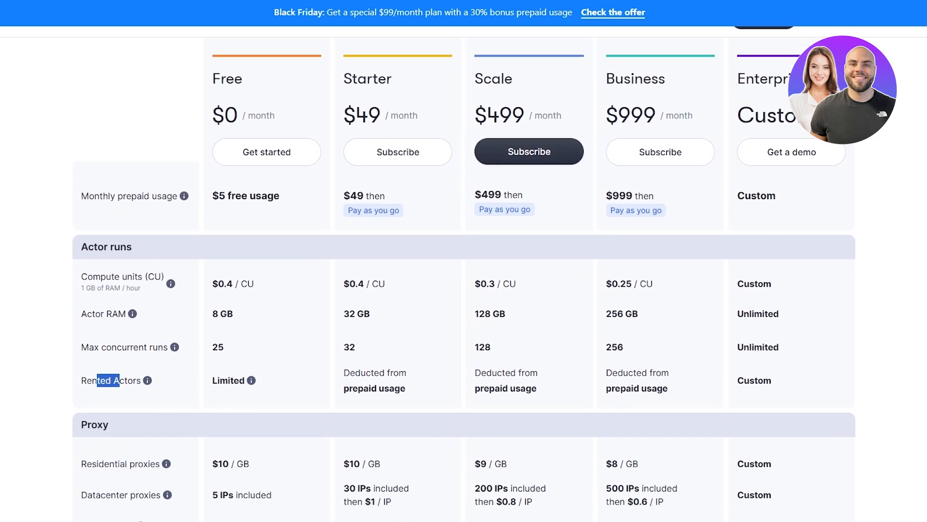